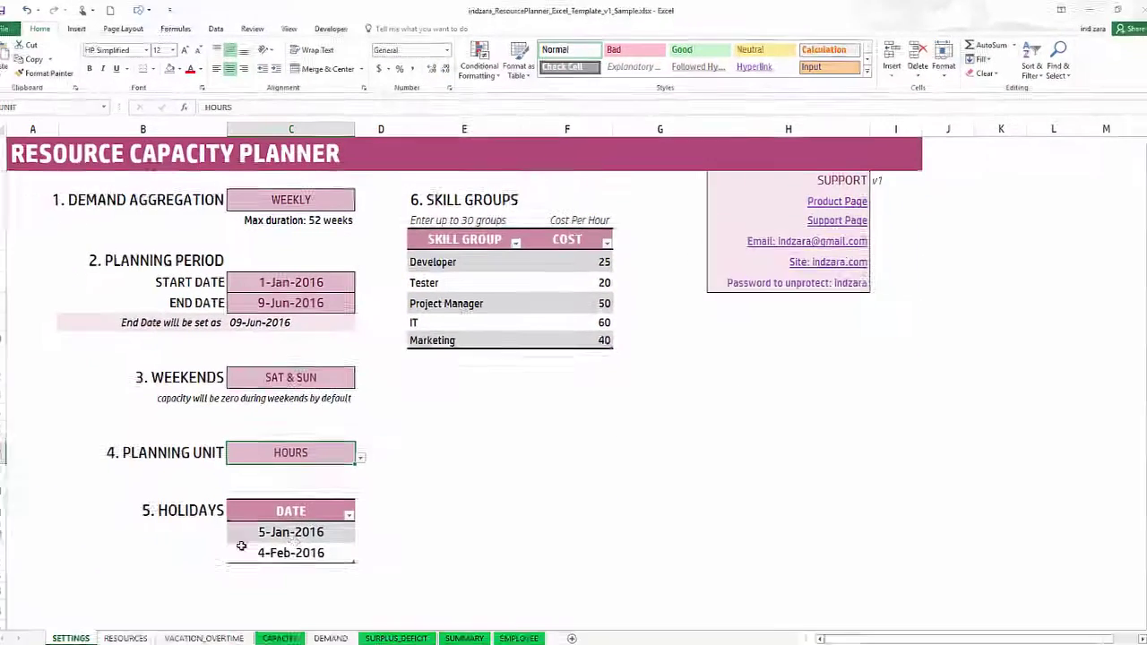
Step: Review the employees' start dates and standard weekday work hours on the RESOURCES sheet
{"action": "left_click", "coordinate": [143, 623]}
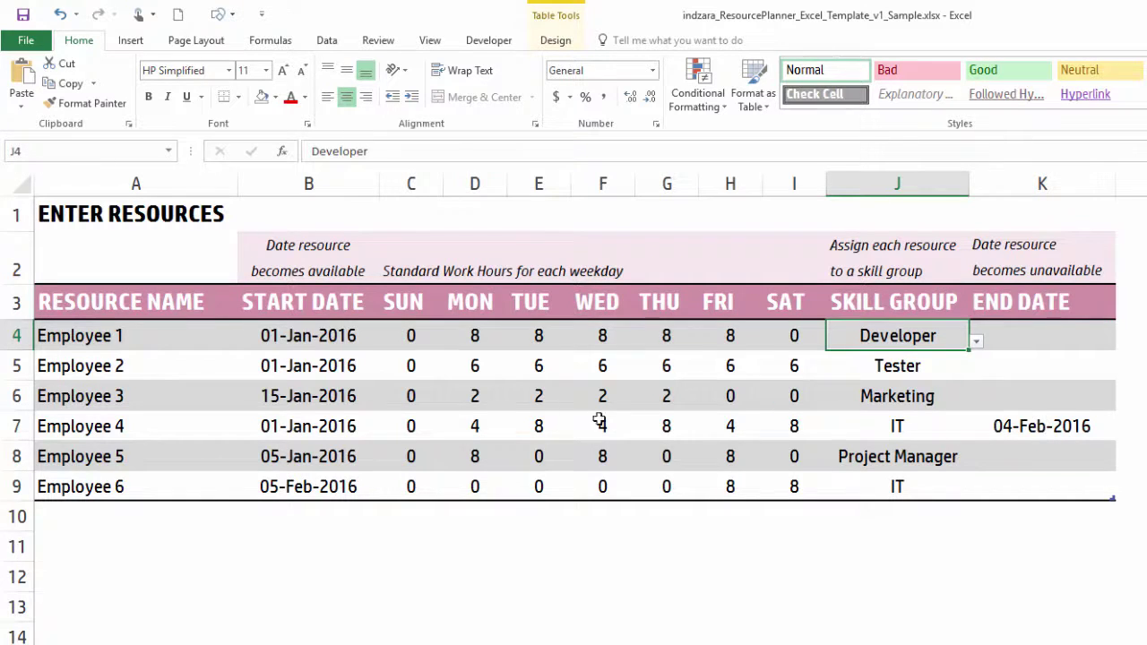
{"action": "left_click", "coordinate": [289, 398]}
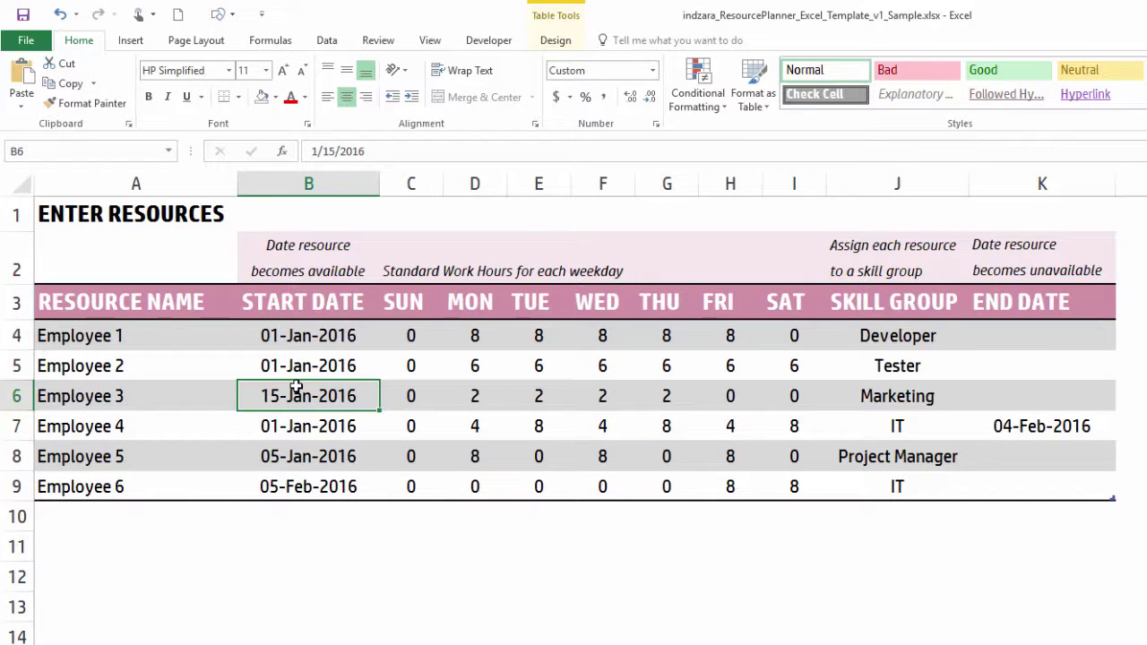
{"action": "left_click", "coordinate": [413, 336]}
{"action": "left_click_drag", "start_coordinate": [461, 341], "coordinate": [793, 485]}
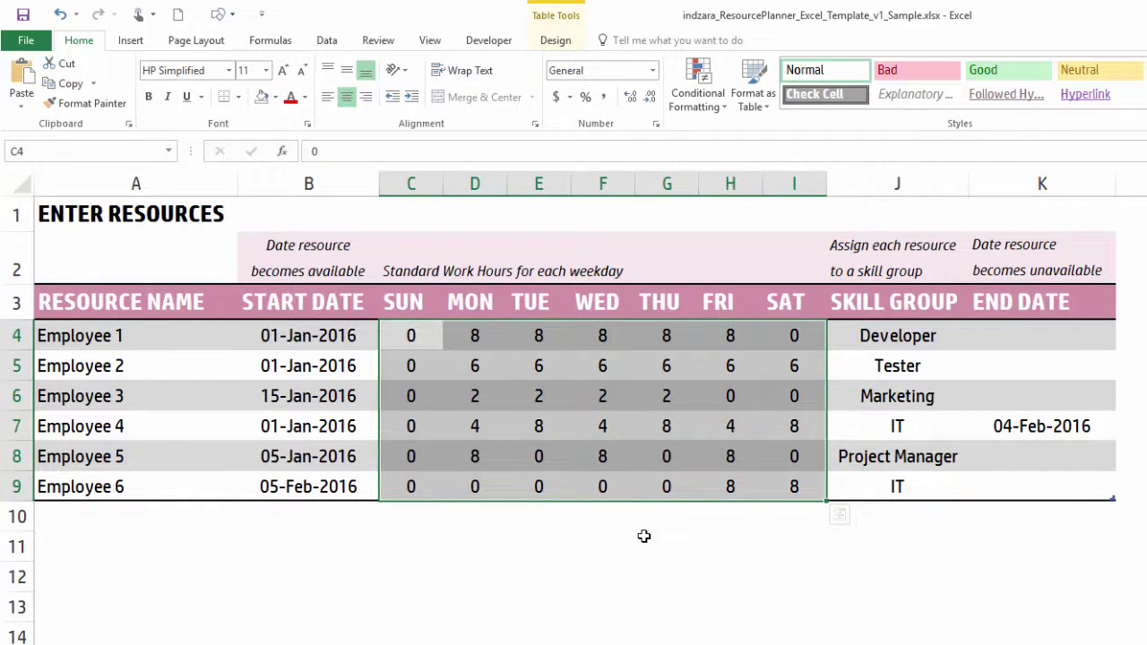
{"action": "left_click", "coordinate": [476, 337]}
{"action": "left_click_drag", "start_coordinate": [467, 337], "coordinate": [747, 344]}
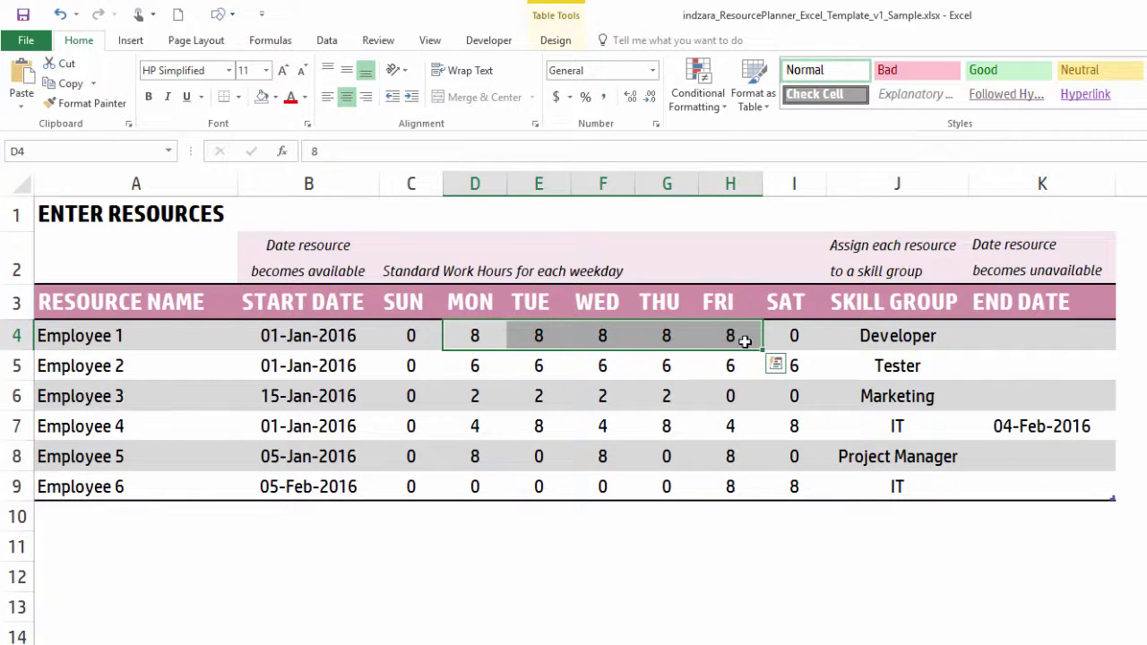
{"action": "left_click", "coordinate": [417, 337]}
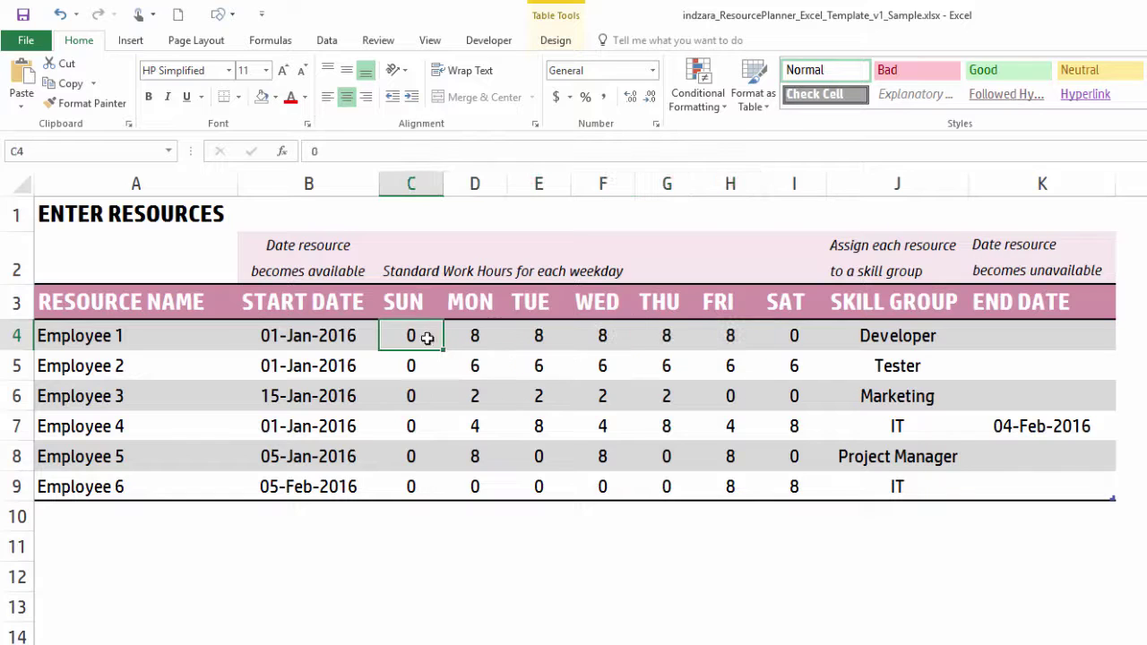
{"action": "left_click", "coordinate": [785, 336]}
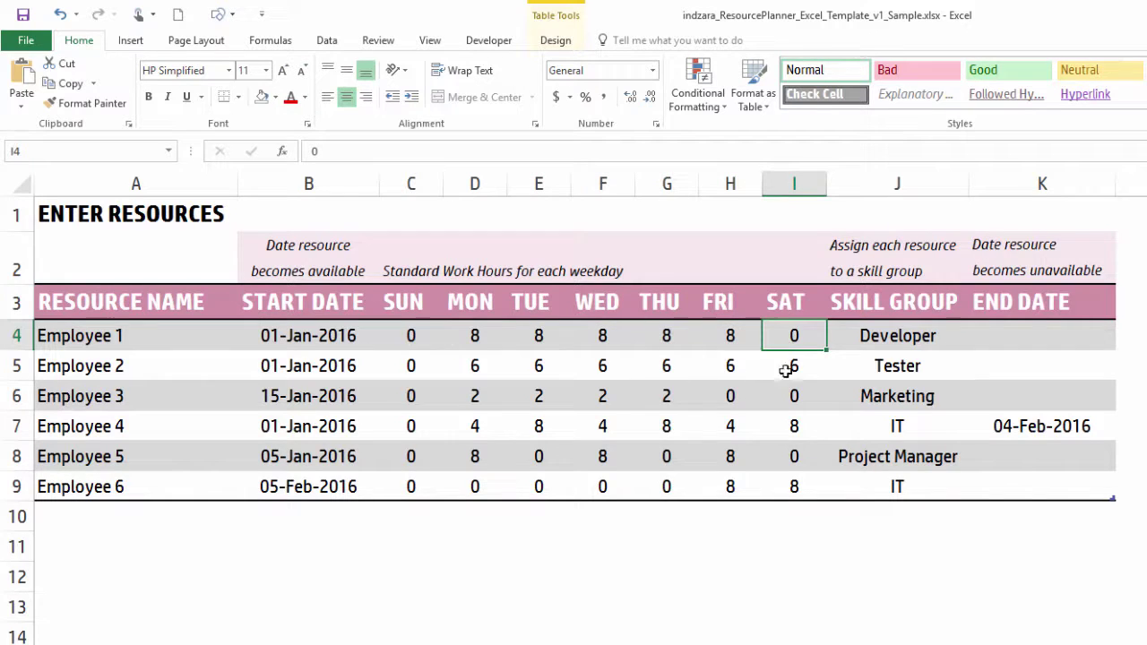
Step: Look through the skill group choices for Employee 1 without changing the assignment
{"action": "left_click", "coordinate": [925, 334]}
{"action": "left_click", "coordinate": [976, 343]}
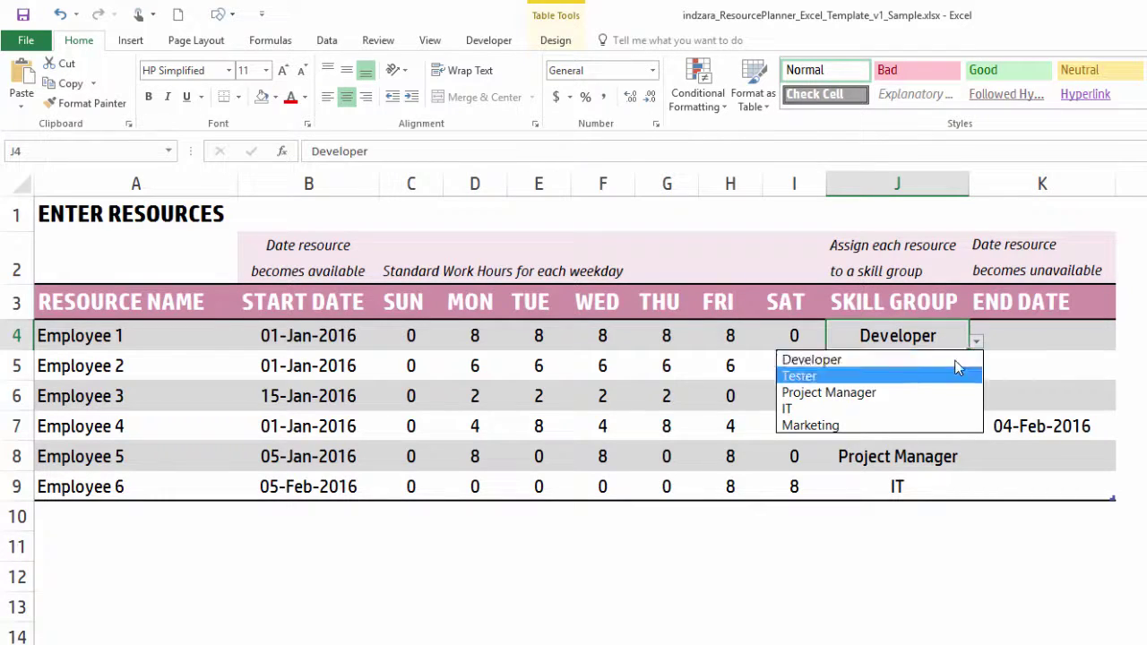
{"action": "left_click", "coordinate": [949, 339]}
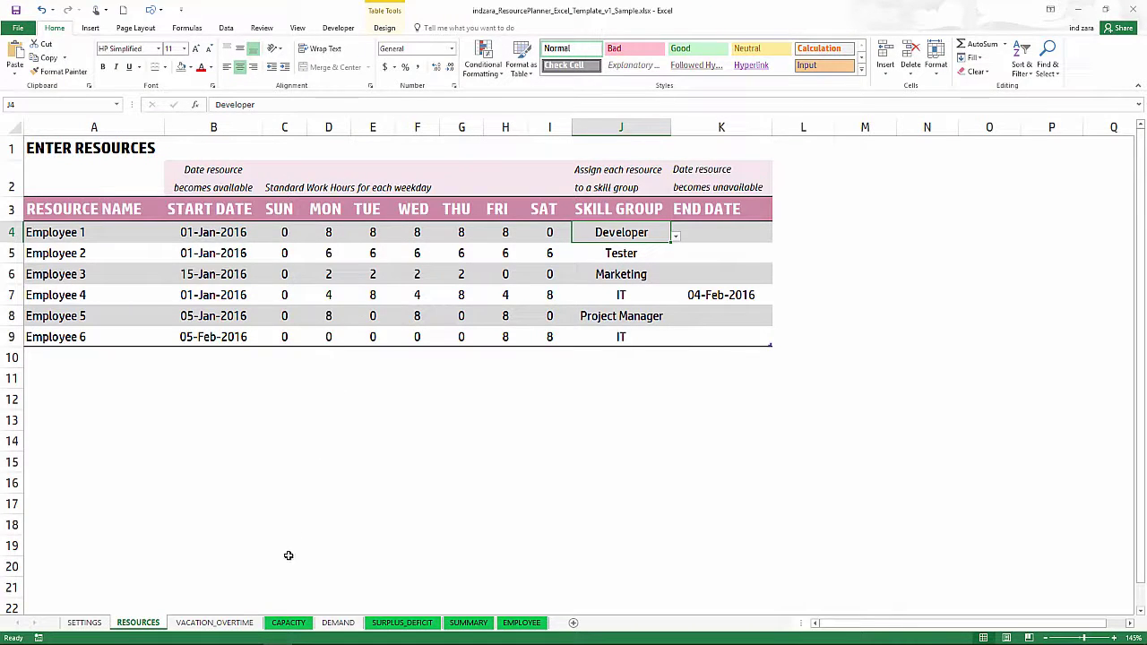
Step: Review the entries on the VACATION_OVERTIME sheet and the weekly hours by skill group on the CAPACITY sheet
{"action": "left_click", "coordinate": [242, 623]}
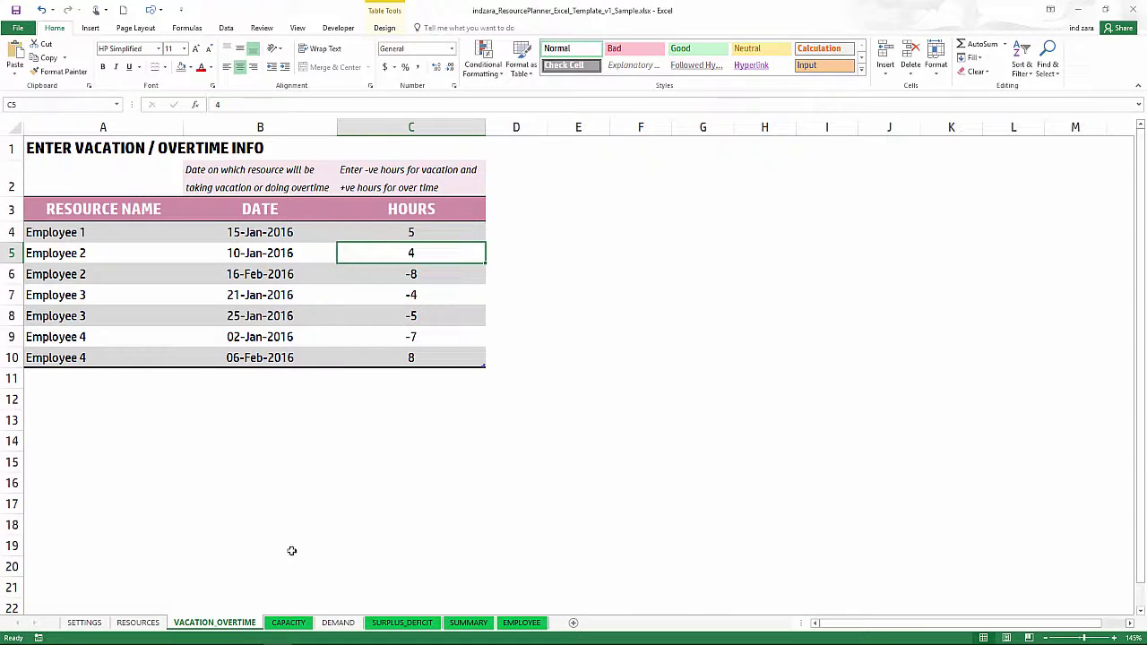
{"action": "left_click", "coordinate": [289, 623]}
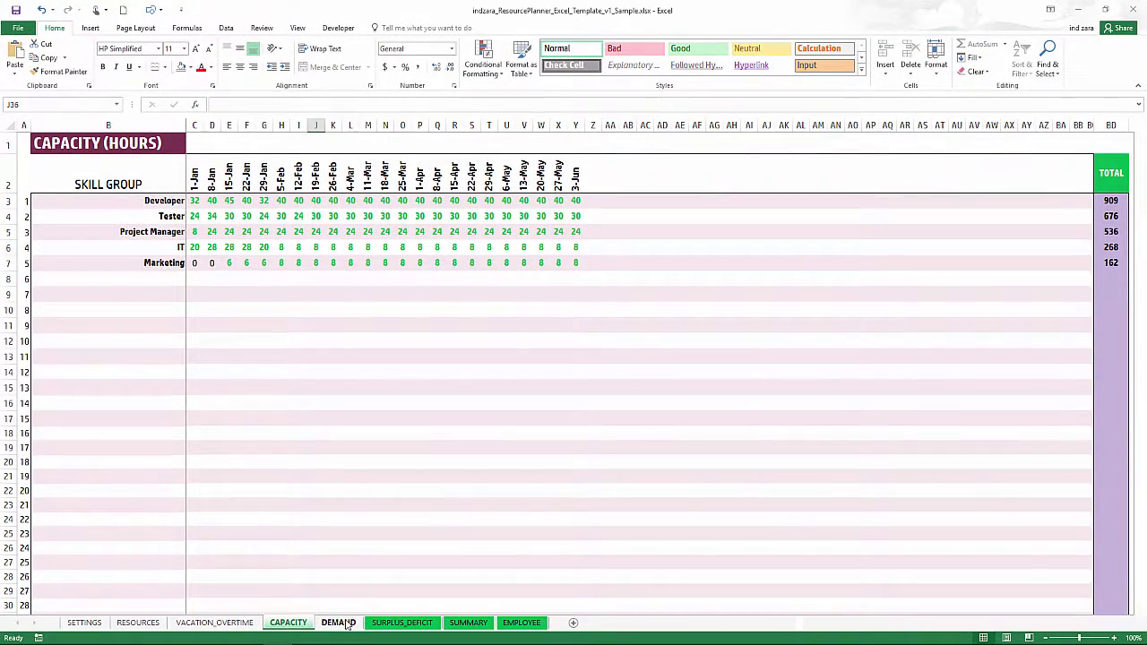
Step: Examine the 1-Jan demand hours of each skill group, from Developer to Marketing, on the DEMAND sheet
{"action": "left_click", "coordinate": [339, 623]}
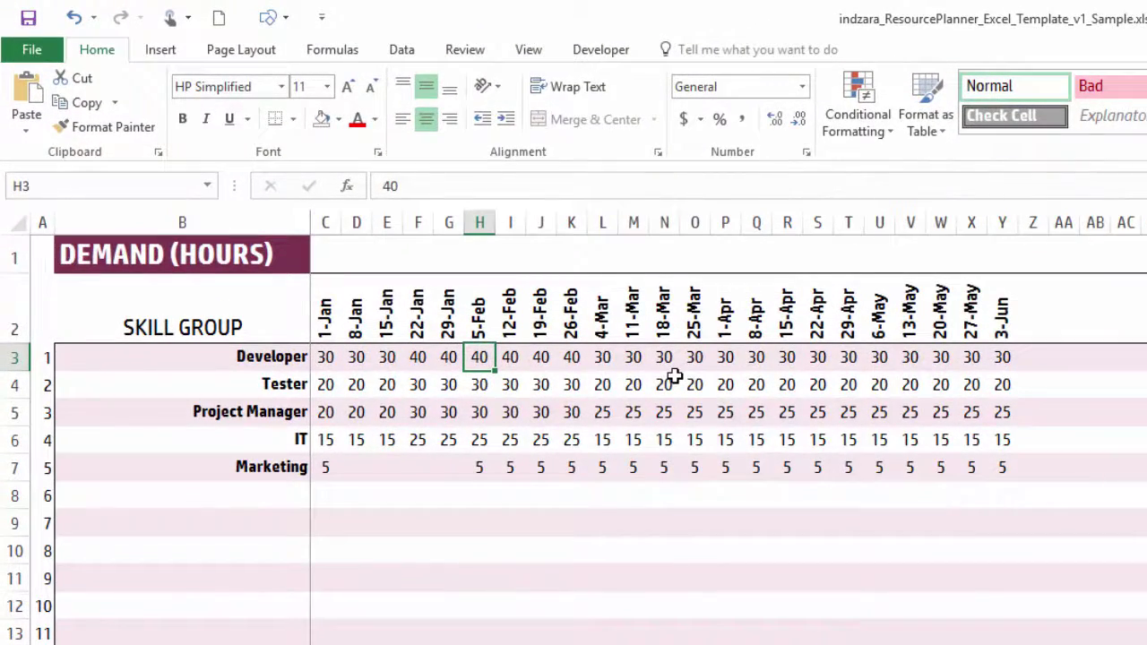
{"action": "left_click", "coordinate": [328, 355]}
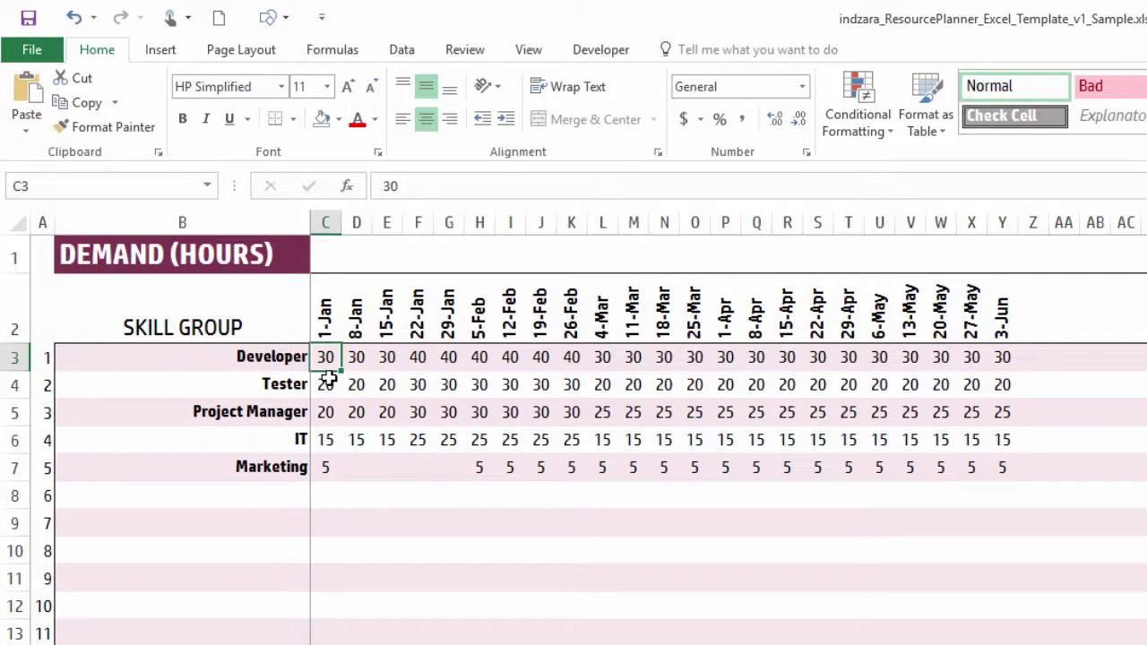
{"action": "left_click", "coordinate": [326, 388]}
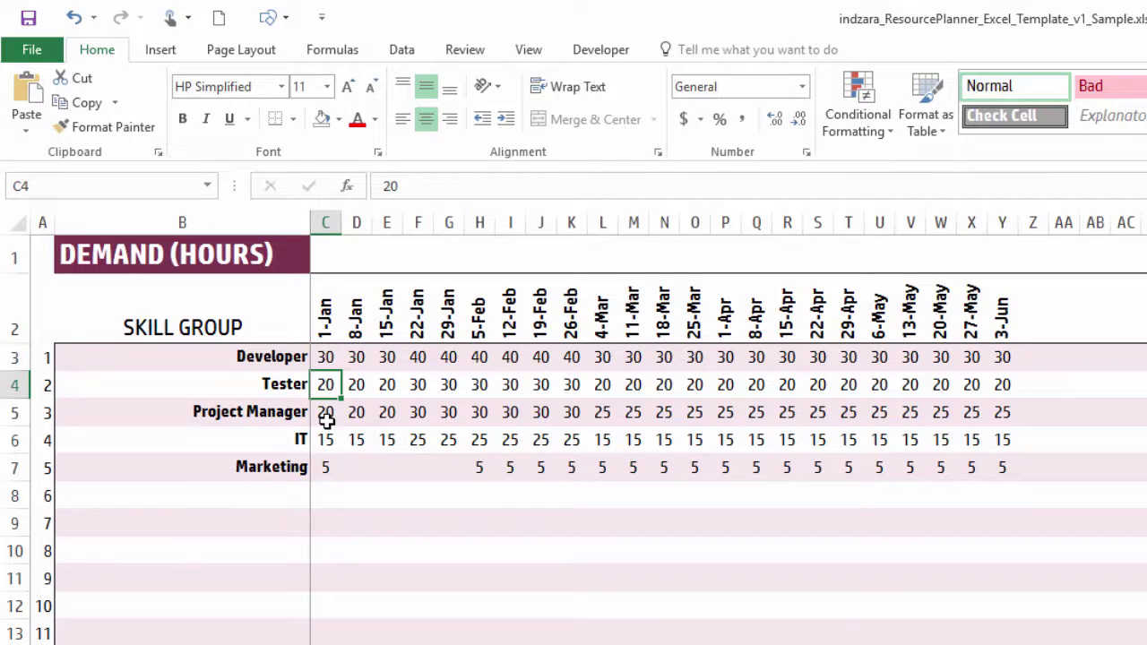
{"action": "left_click", "coordinate": [327, 416]}
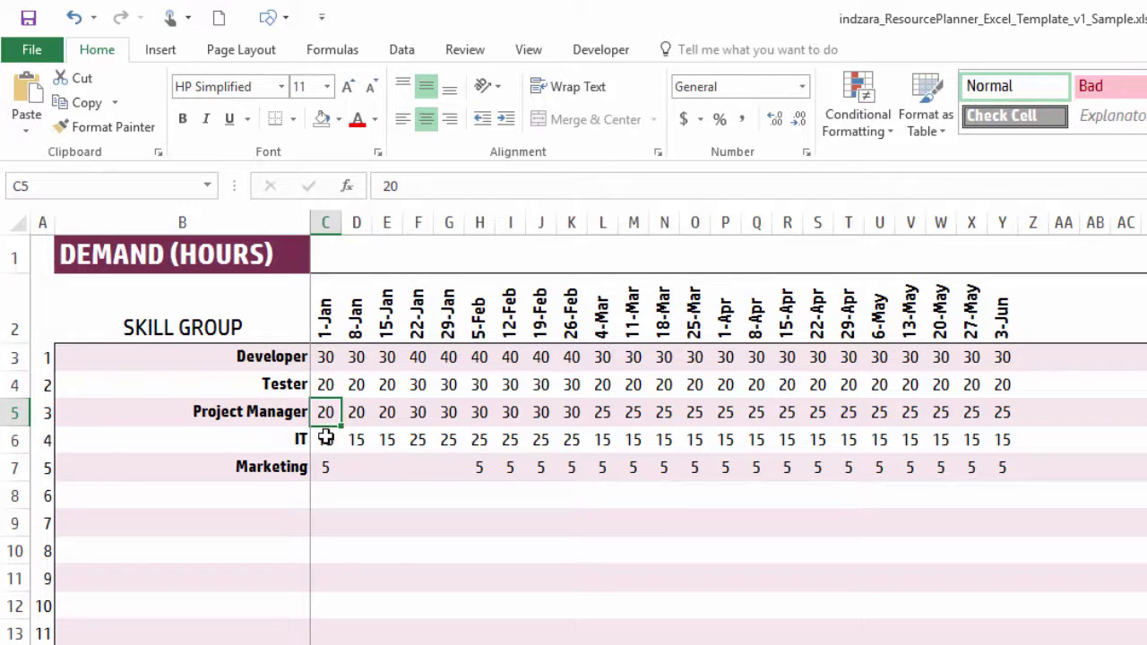
{"action": "left_click", "coordinate": [325, 438]}
{"action": "left_click", "coordinate": [330, 472]}
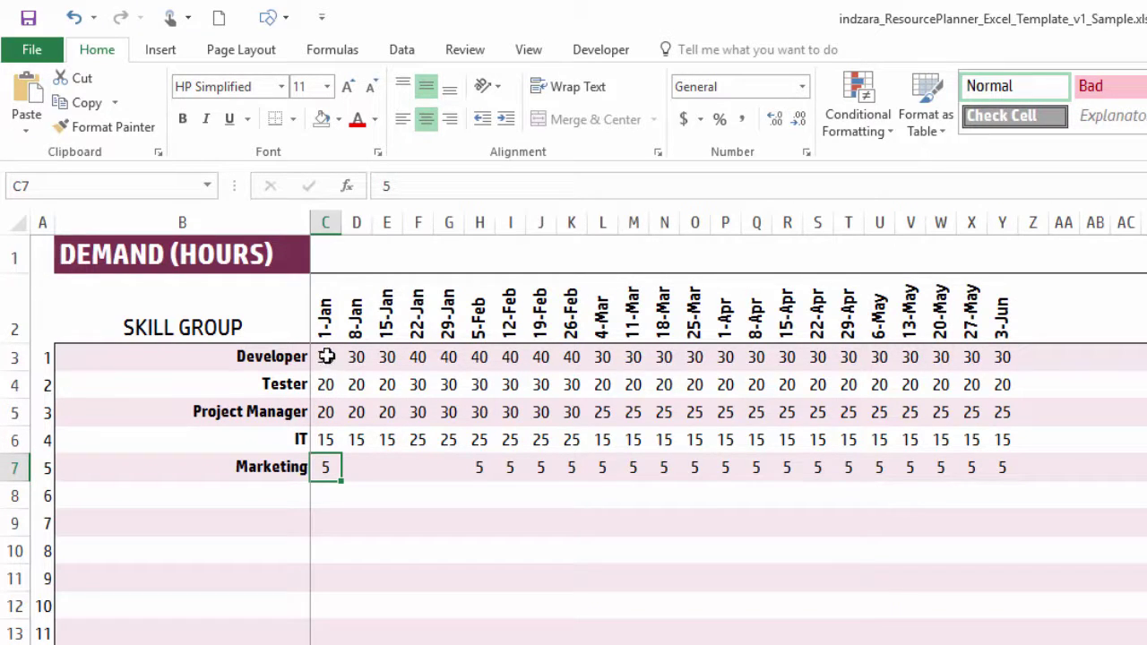
Step: Fill the Developer demand with 30 hours for every week from 1-Jan to 3-Jun
{"action": "left_click_drag", "start_coordinate": [326, 357], "coordinate": [1001, 357]}
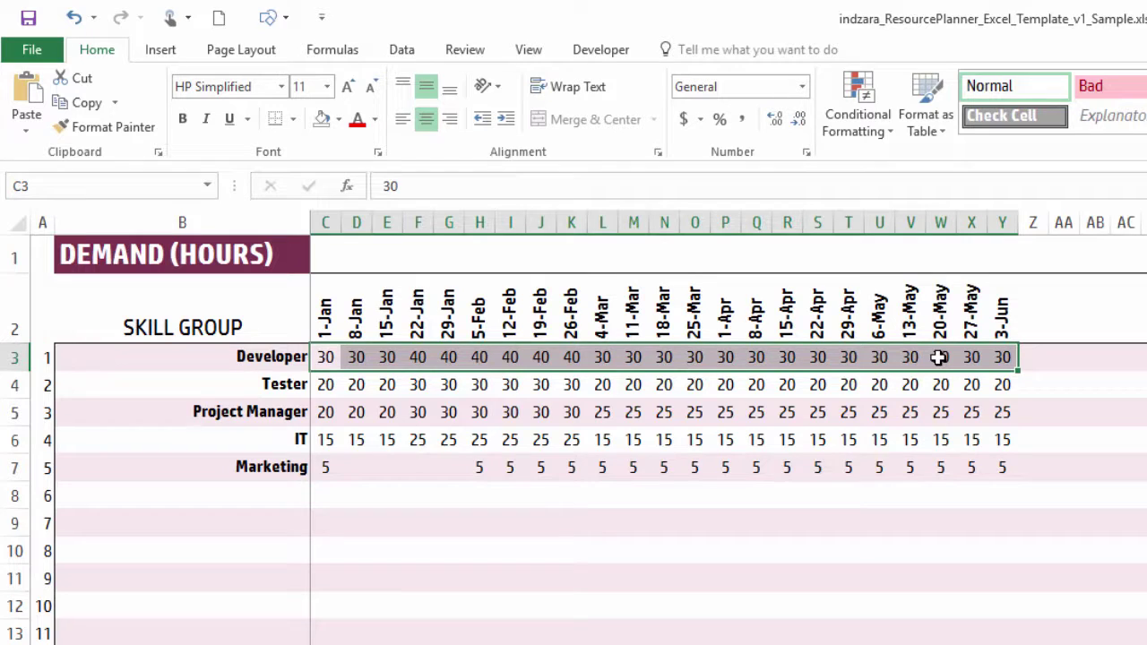
{"action": "type", "text": "30"}
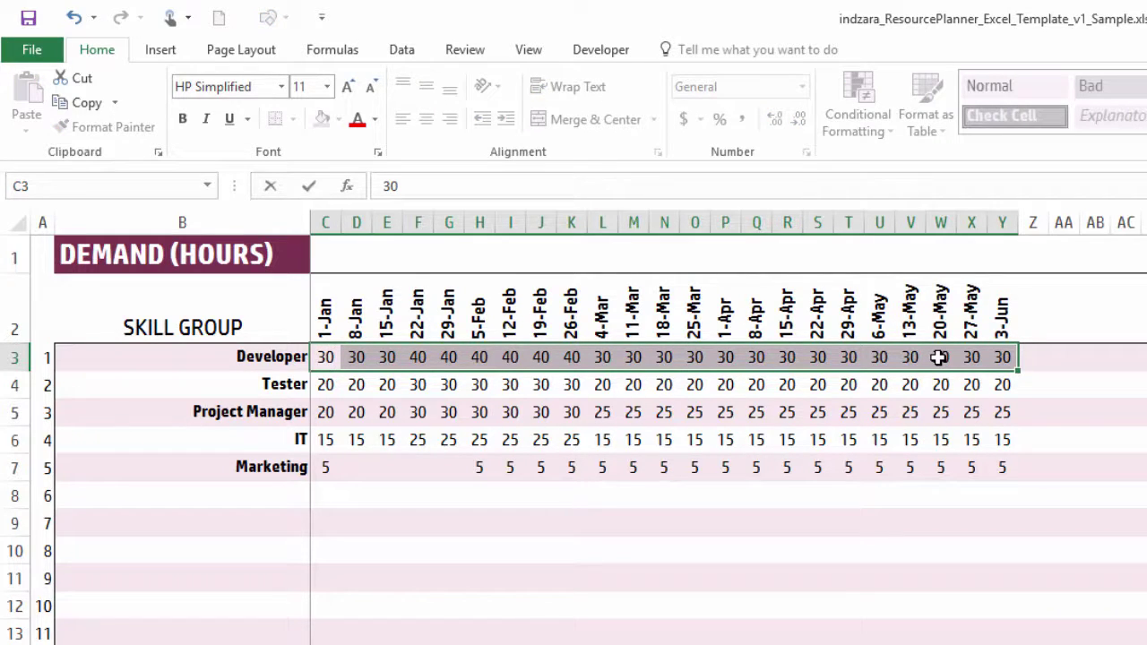
{"action": "key", "text": "ctrl+Return"}
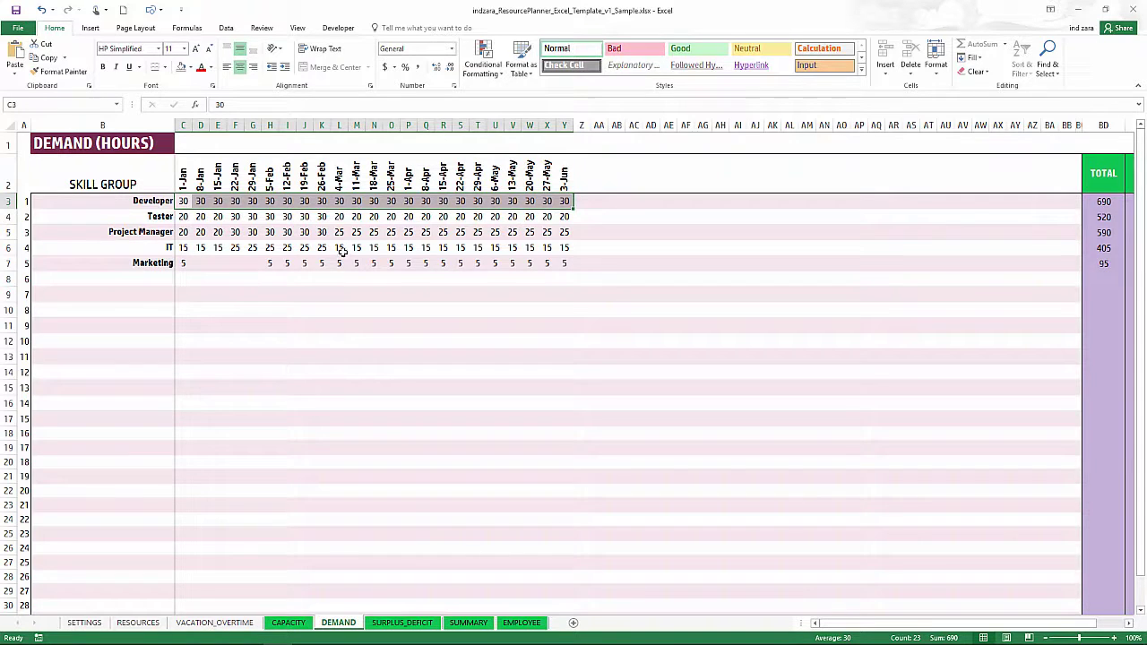
Step: Check the Developer surplus or deficit for the 1-Jan week on the SURPLUS_DEFICIT sheet
{"action": "left_click", "coordinate": [421, 623]}
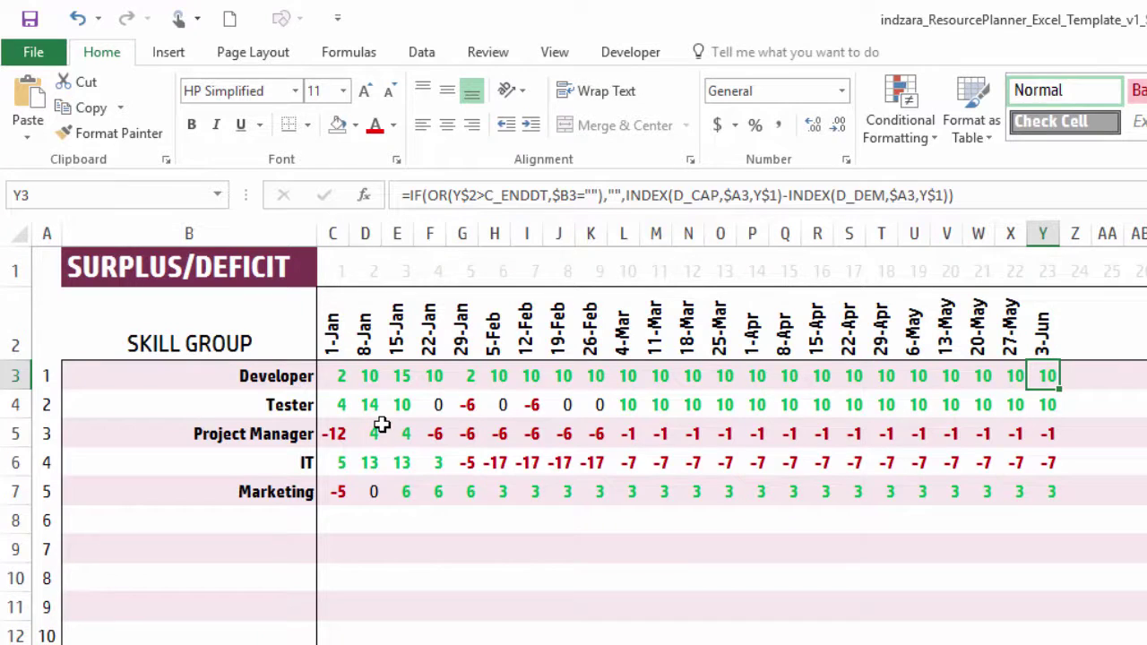
{"action": "left_click", "coordinate": [342, 377]}
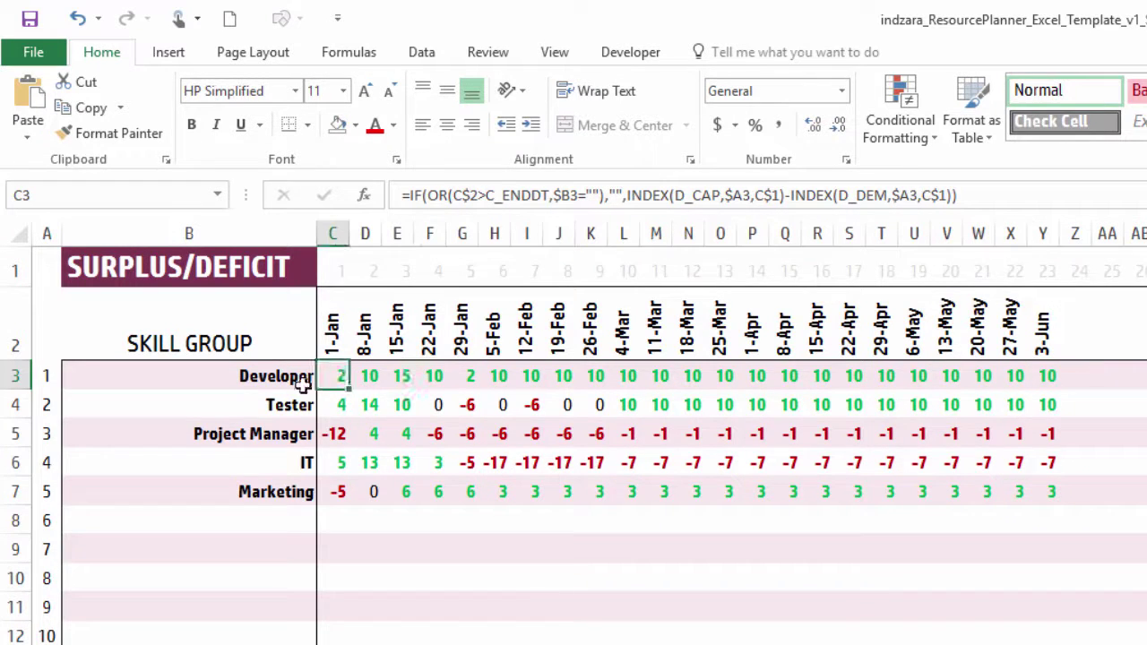
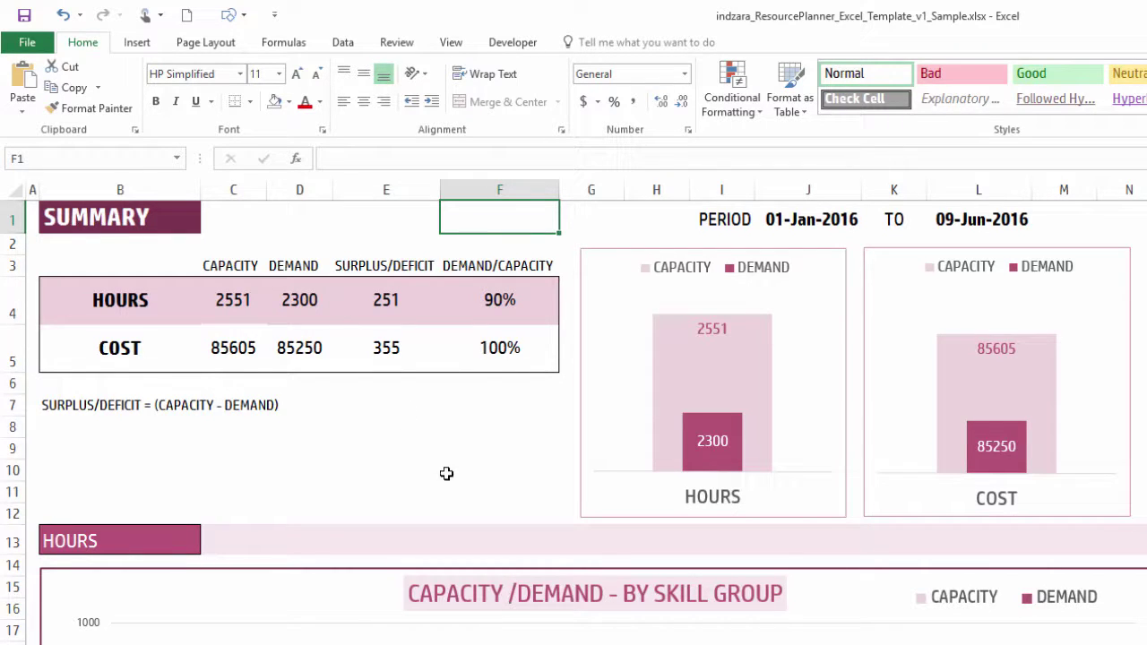
Step: Examine the SUMMARY sheet's overall hours and cost figures and the capacity/demand chart by skill group
{"action": "mouse_move", "coordinate": [765, 398]}
{"action": "key", "text": "Down"}
{"action": "key", "text": "Down"}
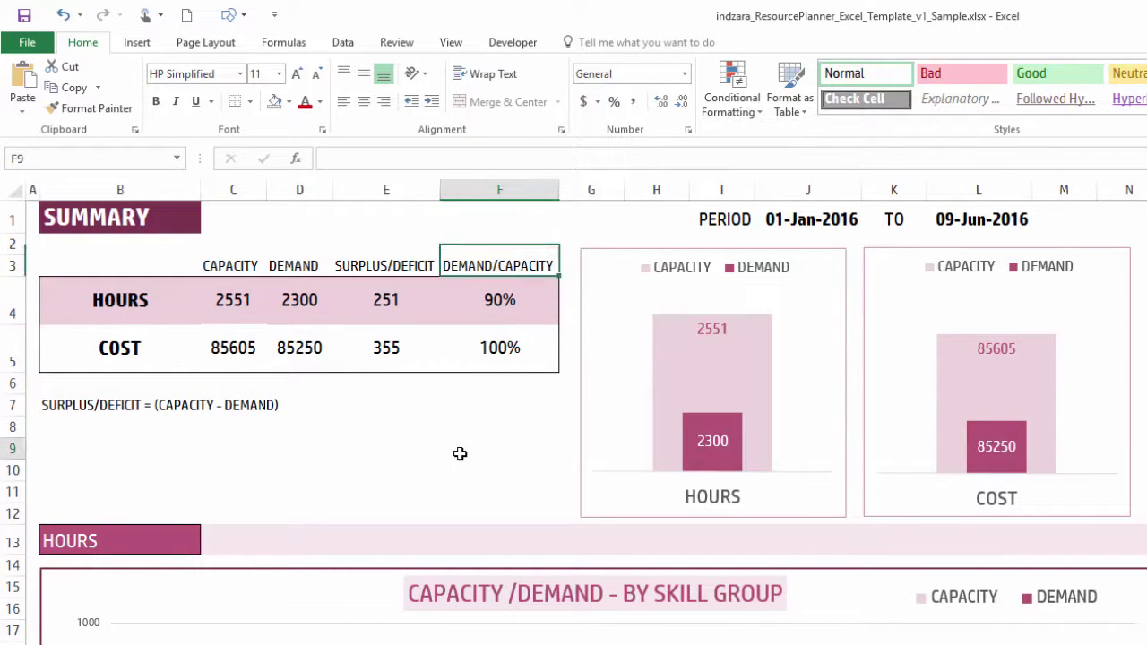
{"action": "scroll", "coordinate": [460, 452], "scroll_direction": "down", "scroll_amount": 3}
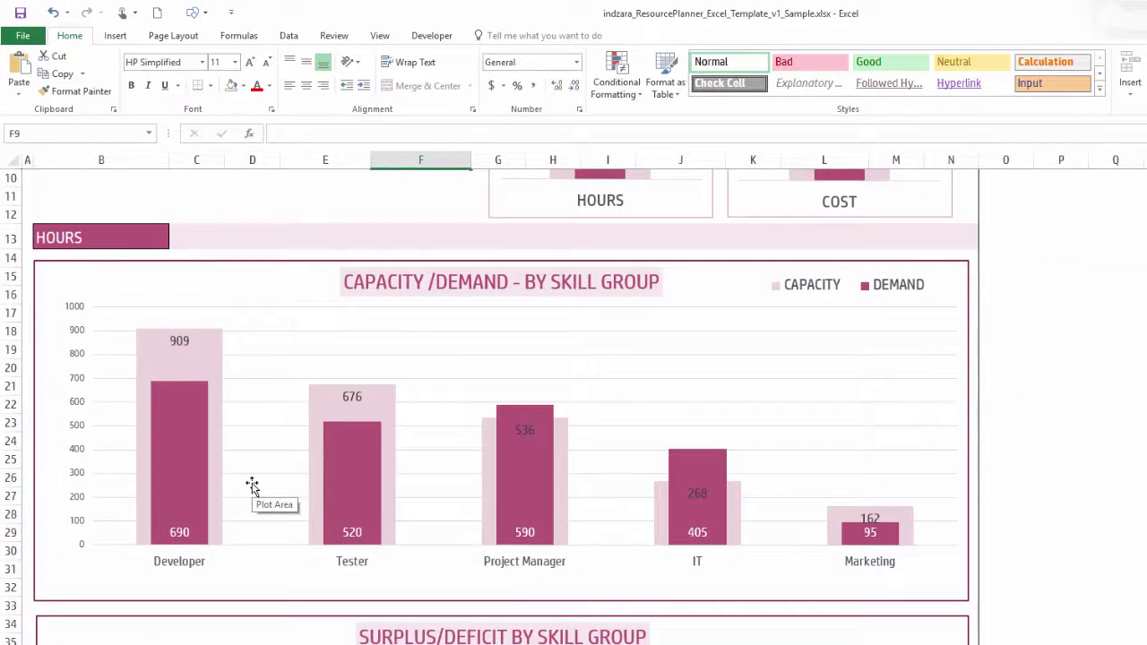
{"action": "scroll", "coordinate": [274, 529], "scroll_direction": "up", "scroll_amount": 3}
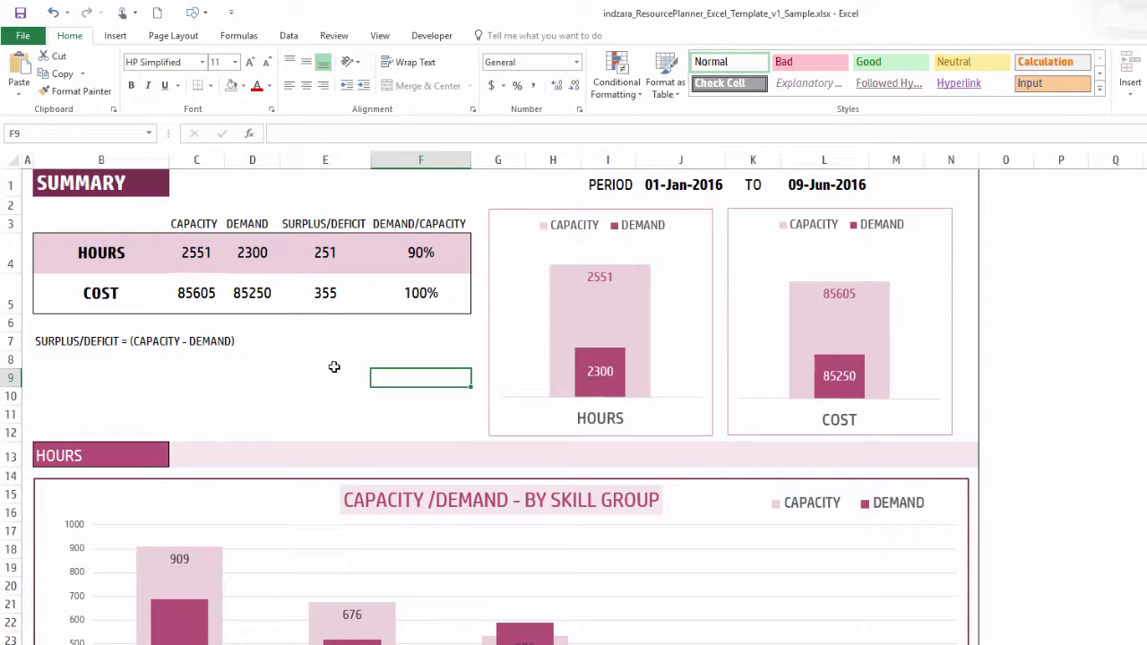
{"action": "scroll", "coordinate": [333, 366], "scroll_direction": "down", "scroll_amount": 2}
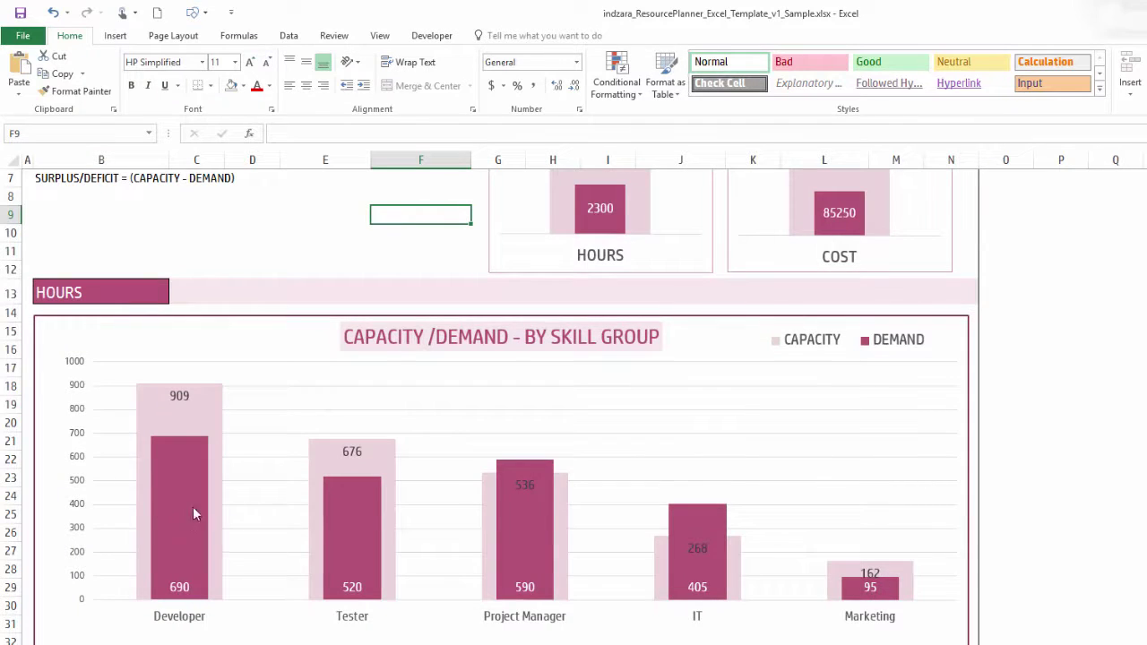
{"action": "mouse_move", "coordinate": [544, 510]}
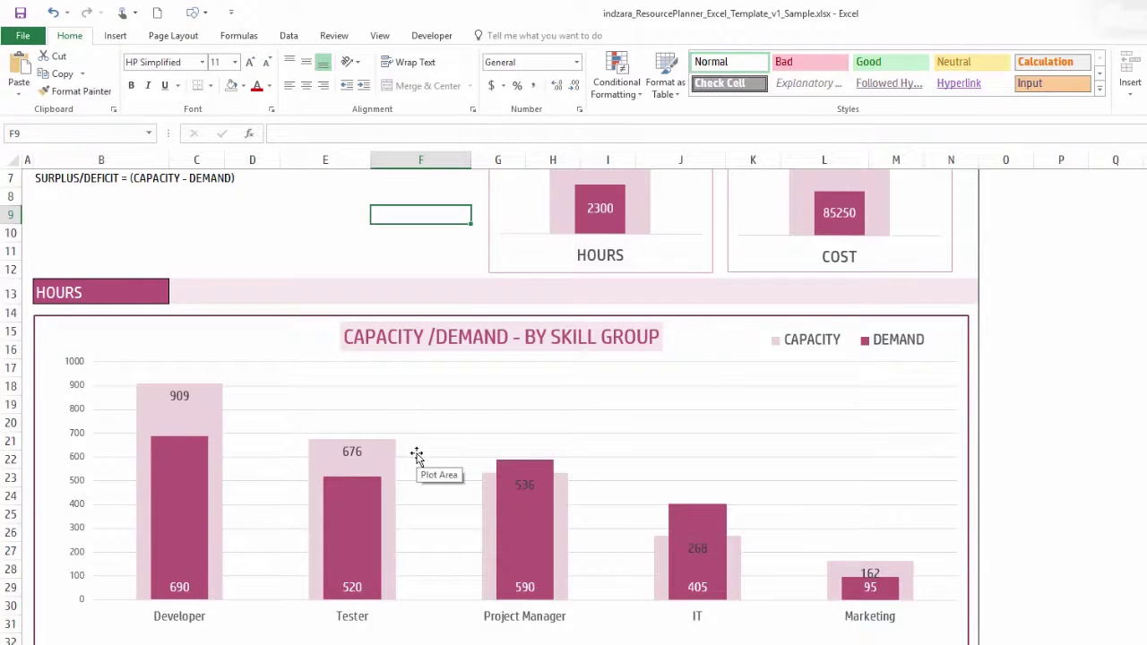
{"action": "scroll", "coordinate": [416, 455], "scroll_direction": "down", "scroll_amount": 1}
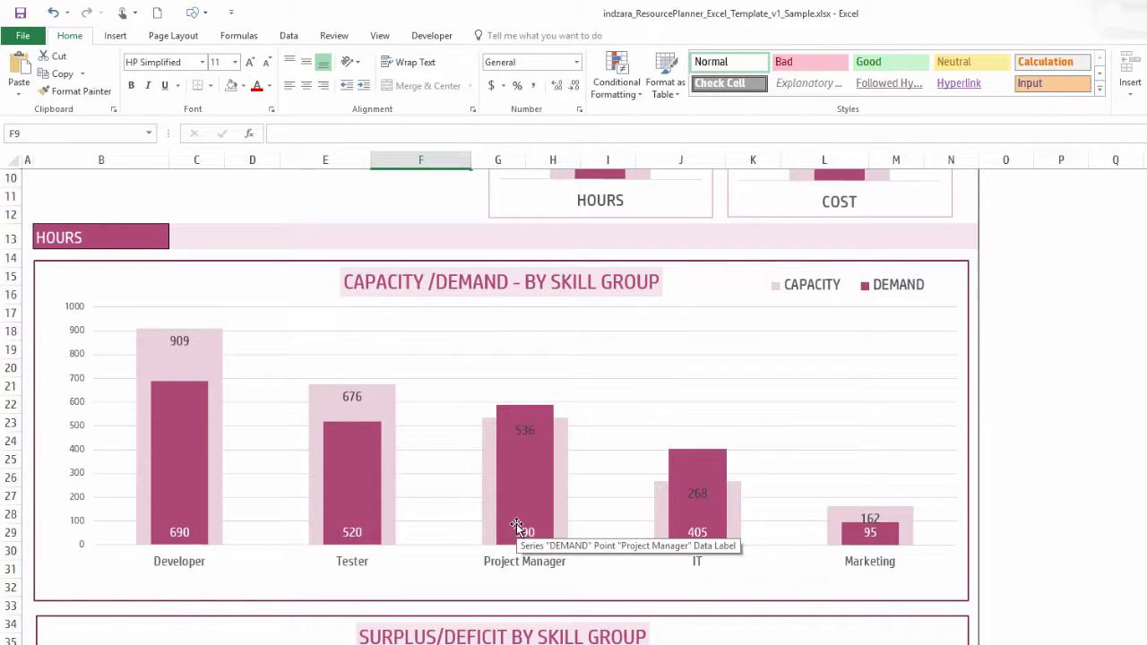
Step: Examine the surplus/deficit chart by skill group on the SUMMARY sheet
{"action": "scroll", "coordinate": [516, 525], "scroll_direction": "down", "scroll_amount": 4}
{"action": "scroll", "coordinate": [516, 525], "scroll_direction": "down", "scroll_amount": 1}
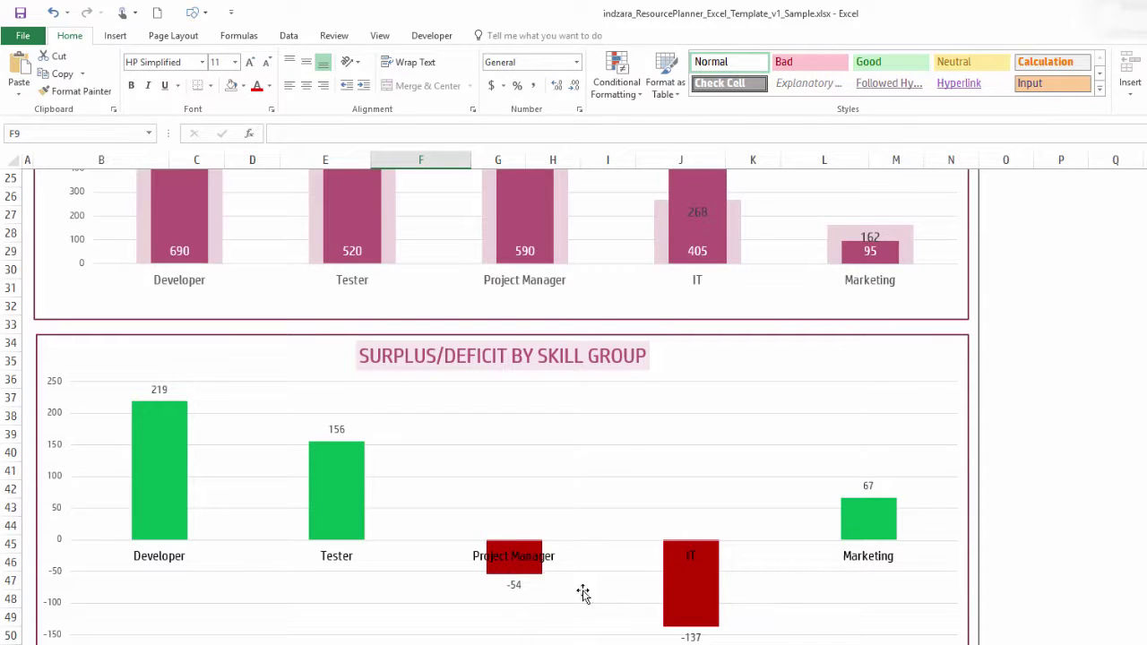
{"action": "mouse_move", "coordinate": [362, 479]}
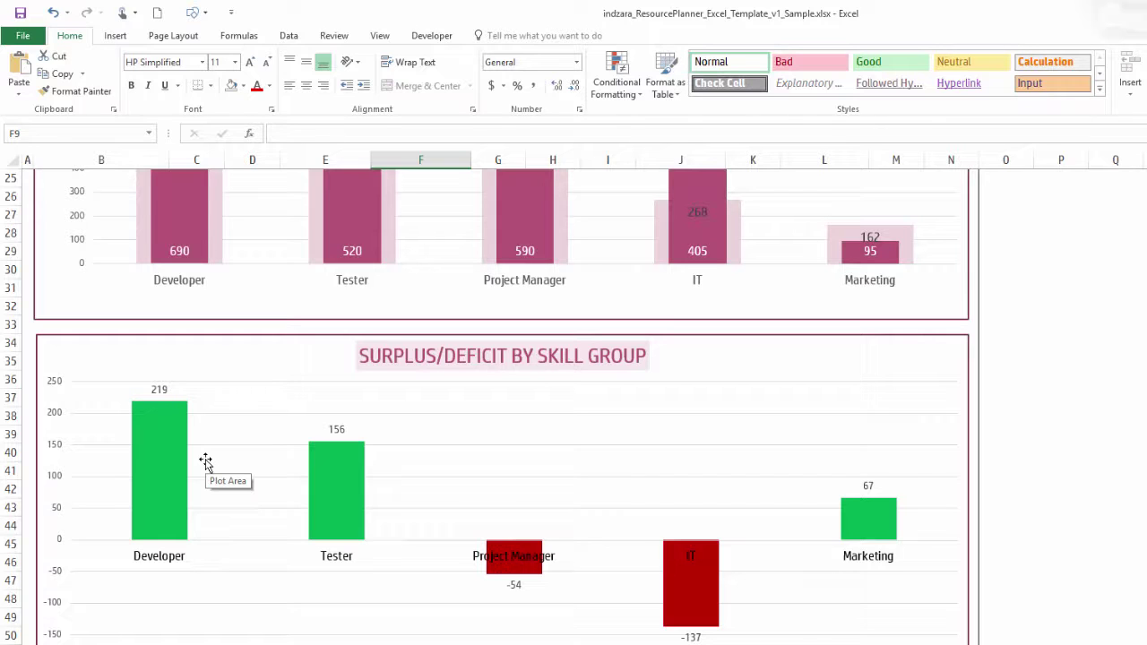
{"action": "scroll", "coordinate": [205, 462], "scroll_direction": "down", "scroll_amount": 3}
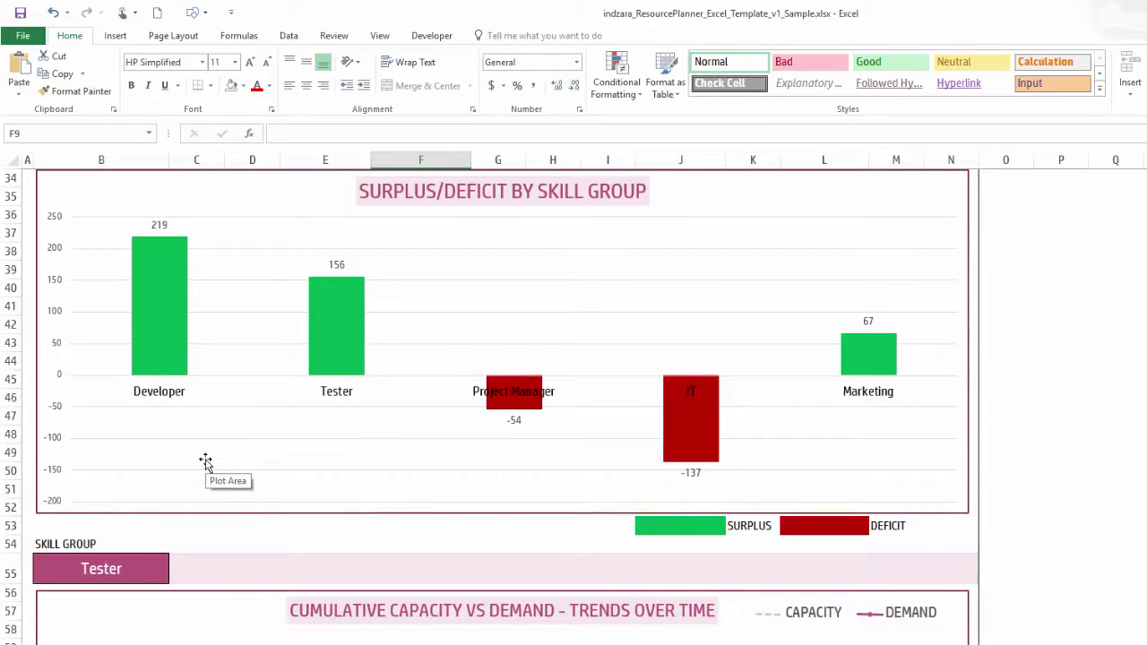
Step: Set the skill group for the cumulative capacity vs demand trend chart to Project Manager and review the chart
{"action": "scroll", "coordinate": [205, 462], "scroll_direction": "down", "scroll_amount": 2}
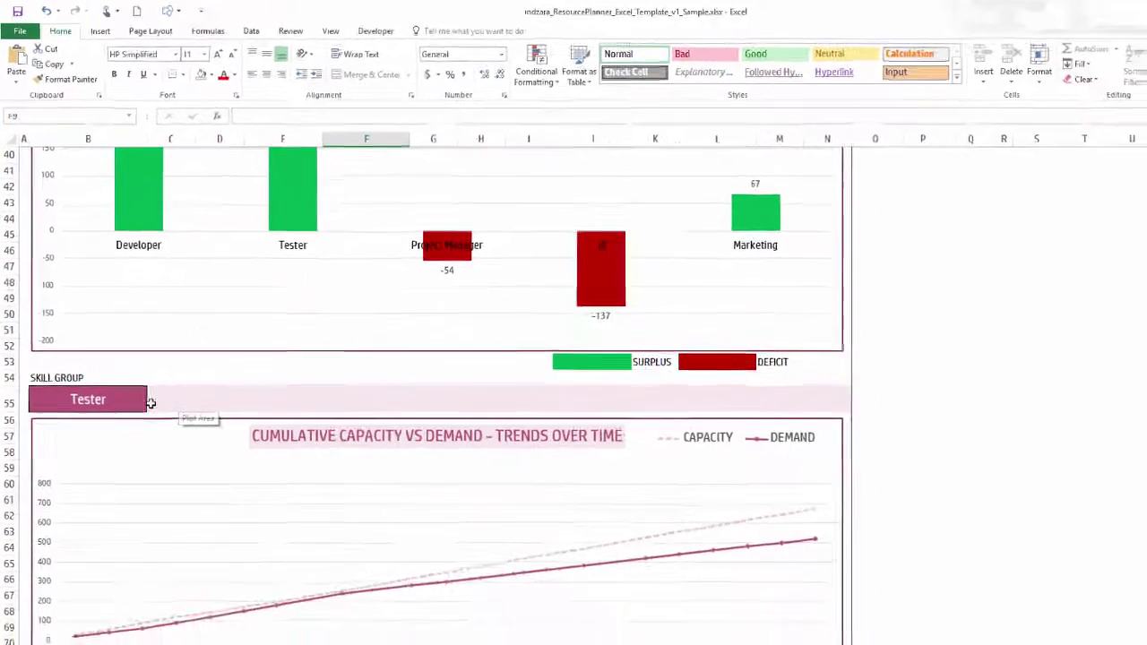
{"action": "left_click", "coordinate": [167, 465]}
{"action": "left_click", "coordinate": [137, 365]}
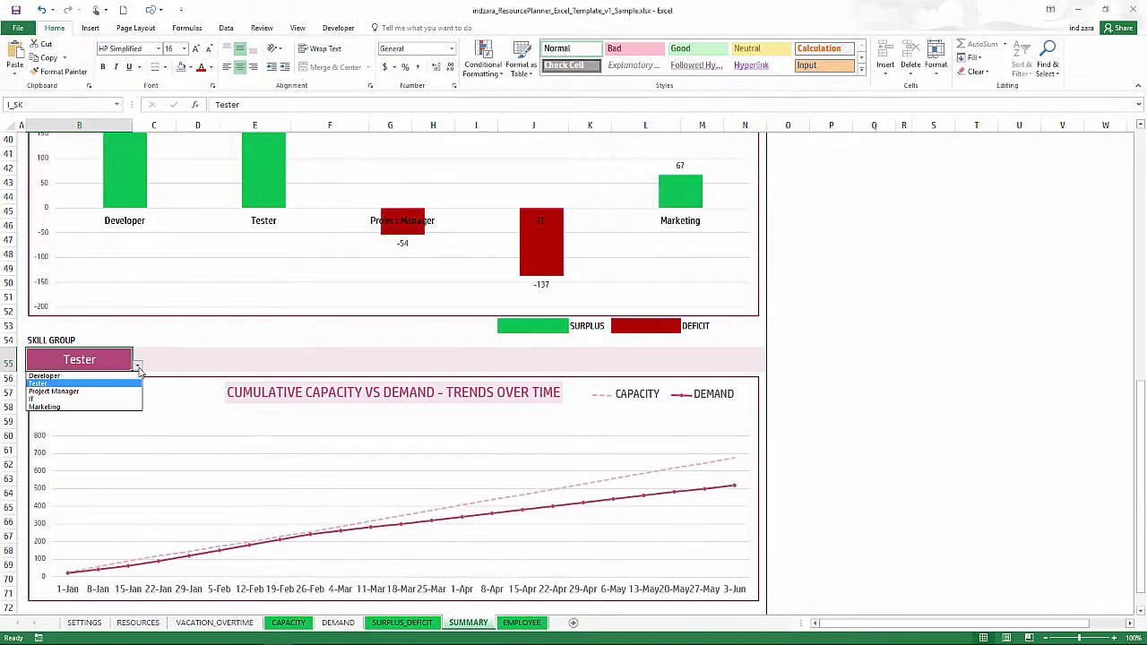
{"action": "left_click", "coordinate": [123, 393]}
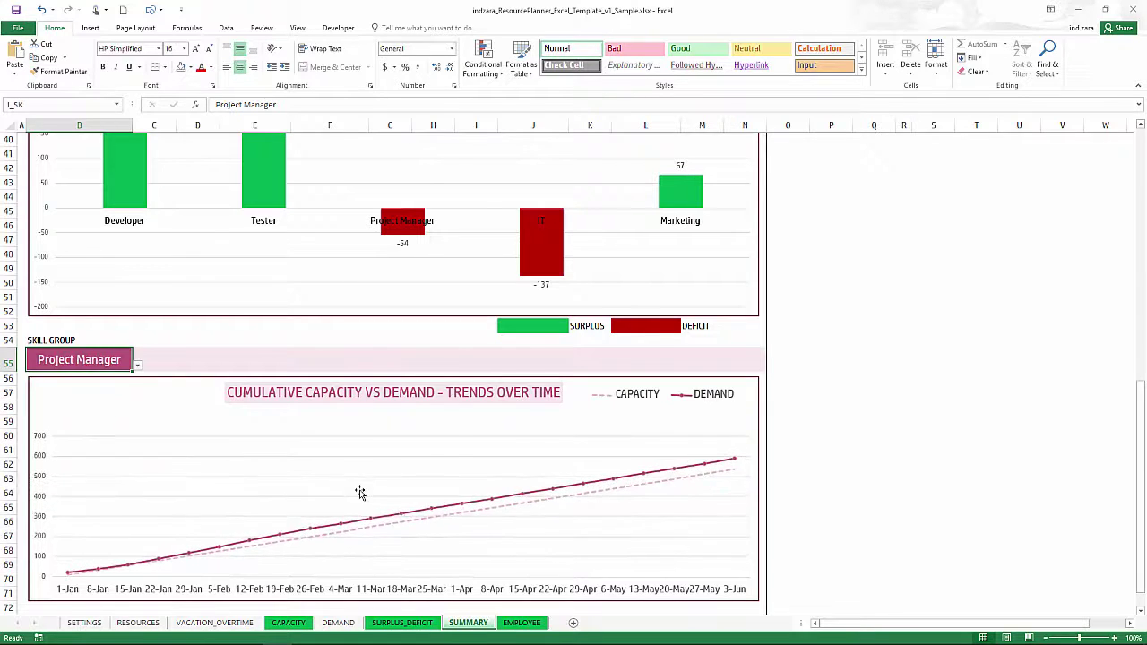
{"action": "scroll", "coordinate": [358, 492], "scroll_direction": "down", "scroll_amount": 4}
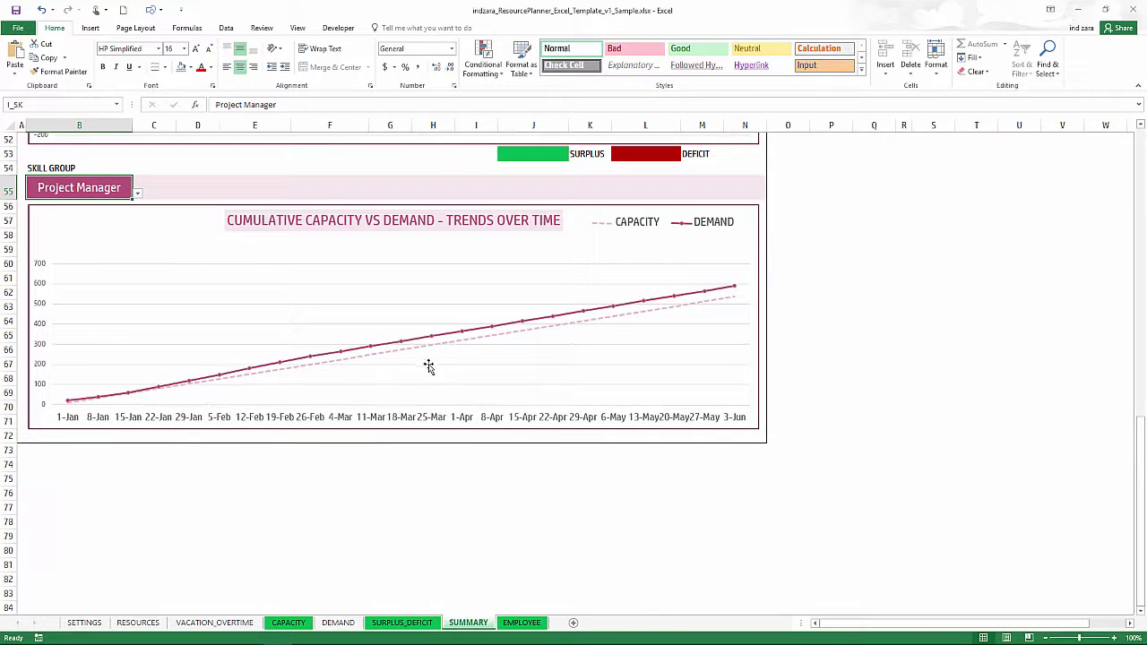
{"action": "scroll", "coordinate": [413, 425], "scroll_direction": "up", "scroll_amount": 12}
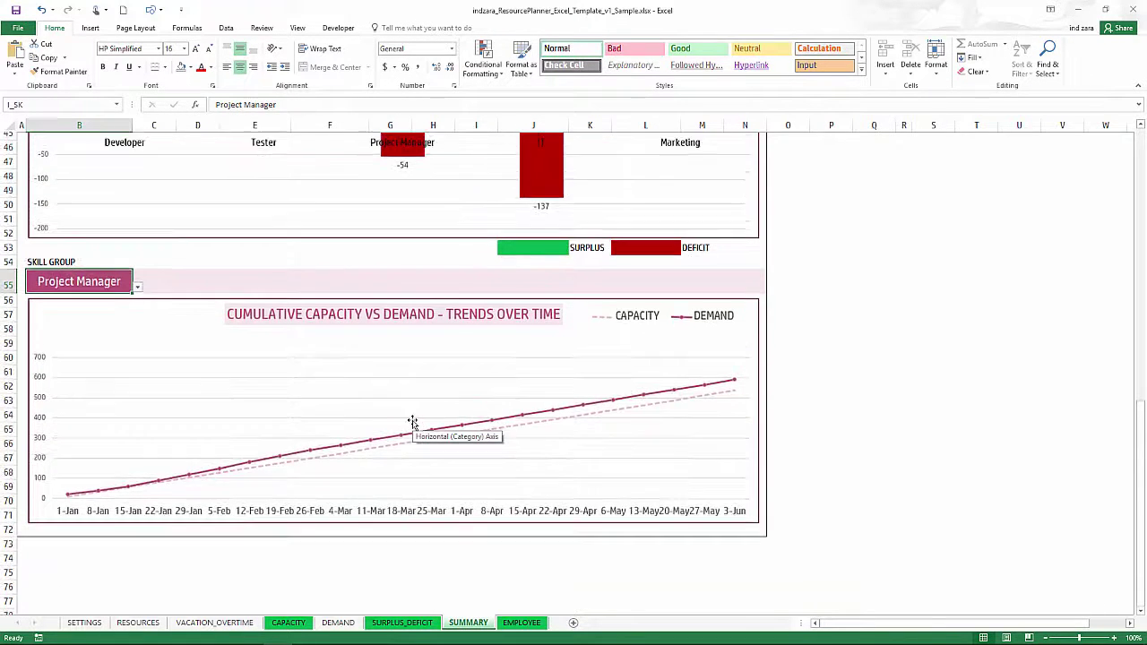
Step: Review the SUMMARY sheet's overall hours and cost figures, skill group charts and cumulative Project Manager trend once more
{"action": "scroll", "coordinate": [413, 424], "scroll_direction": "up", "scroll_amount": 5}
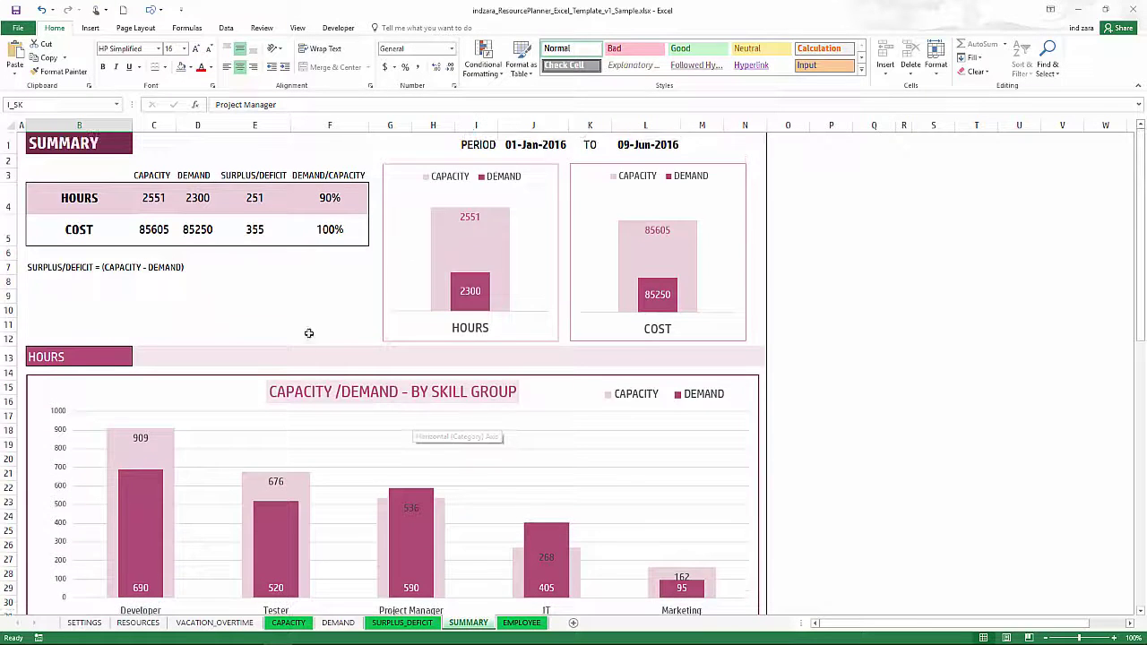
{"action": "scroll", "coordinate": [317, 297], "scroll_direction": "down", "scroll_amount": 4}
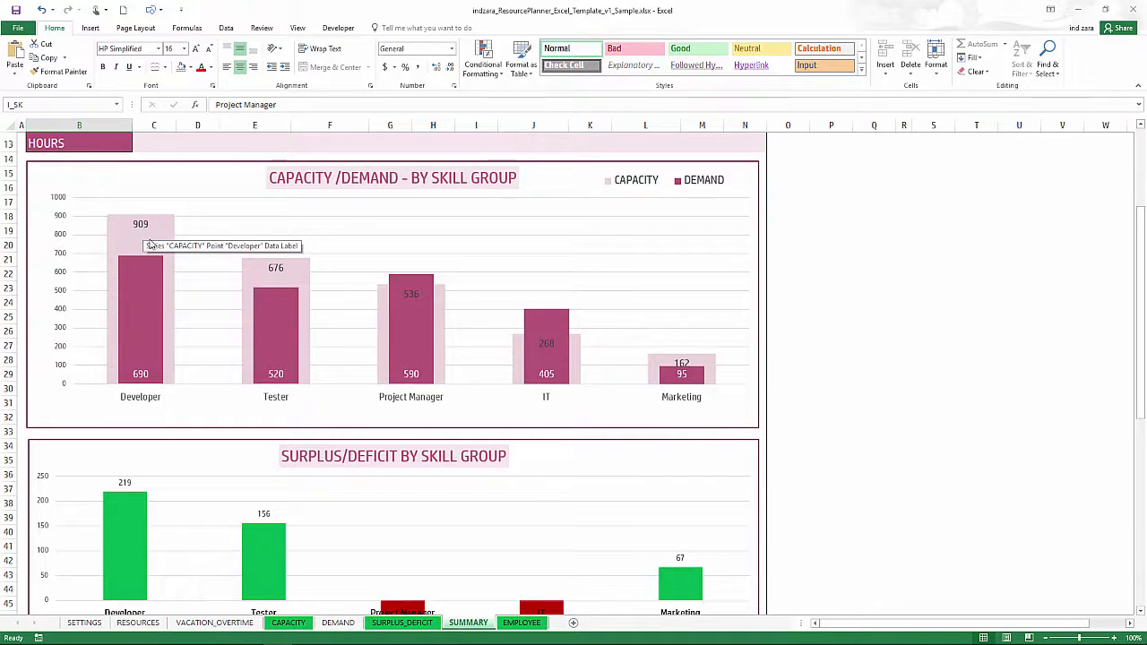
{"action": "scroll", "coordinate": [189, 326], "scroll_direction": "down", "scroll_amount": 5}
{"action": "scroll", "coordinate": [189, 326], "scroll_direction": "down", "scroll_amount": 6}
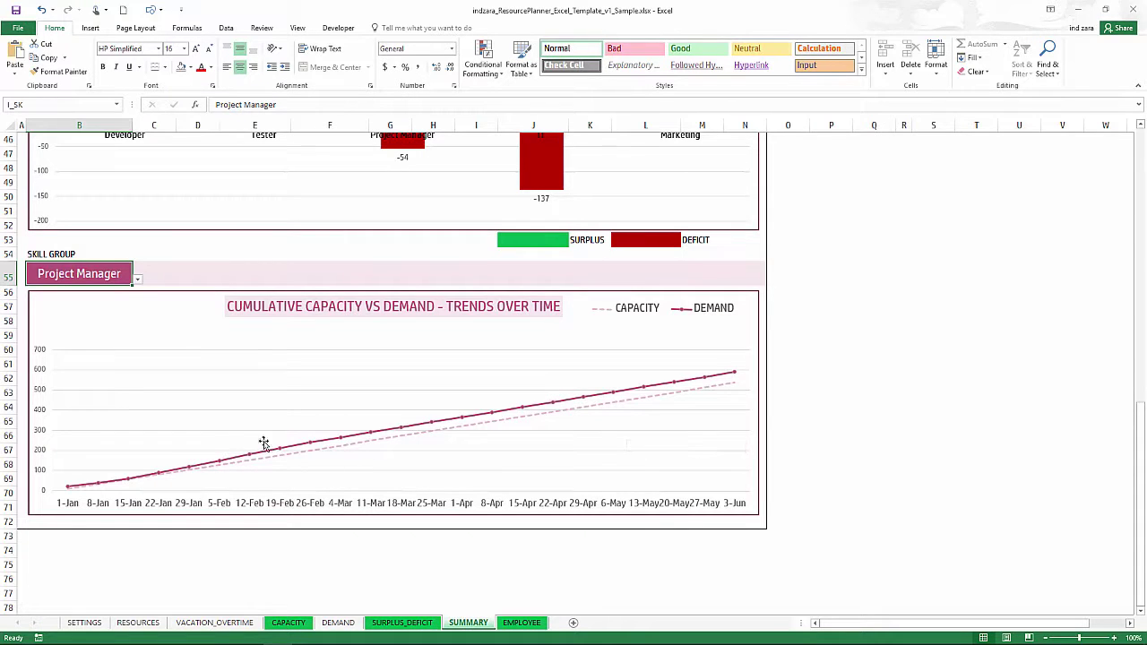
{"action": "mouse_move", "coordinate": [129, 482]}
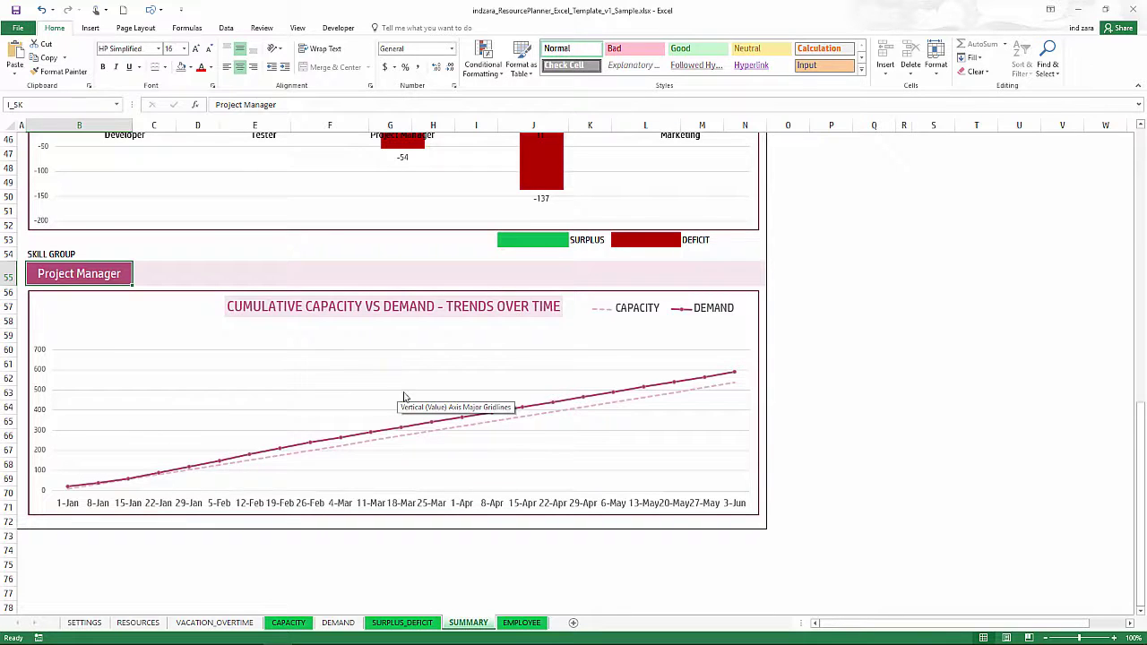
{"action": "scroll", "coordinate": [398, 412], "scroll_direction": "up", "scroll_amount": 5}
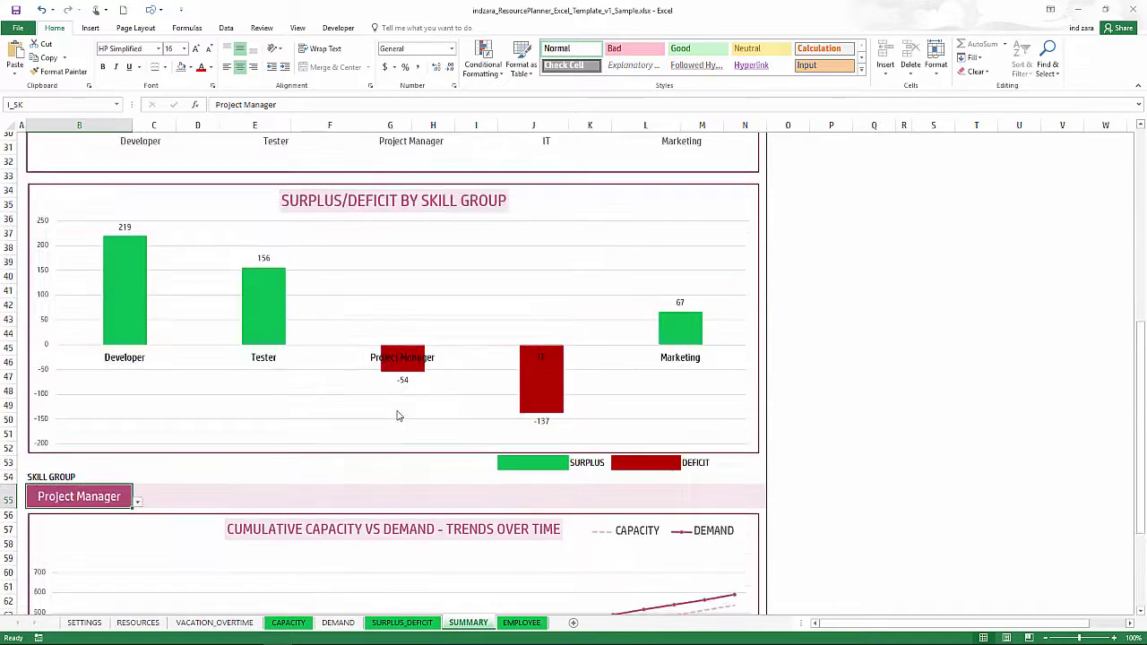
{"action": "scroll", "coordinate": [398, 413], "scroll_direction": "up", "scroll_amount": 10}
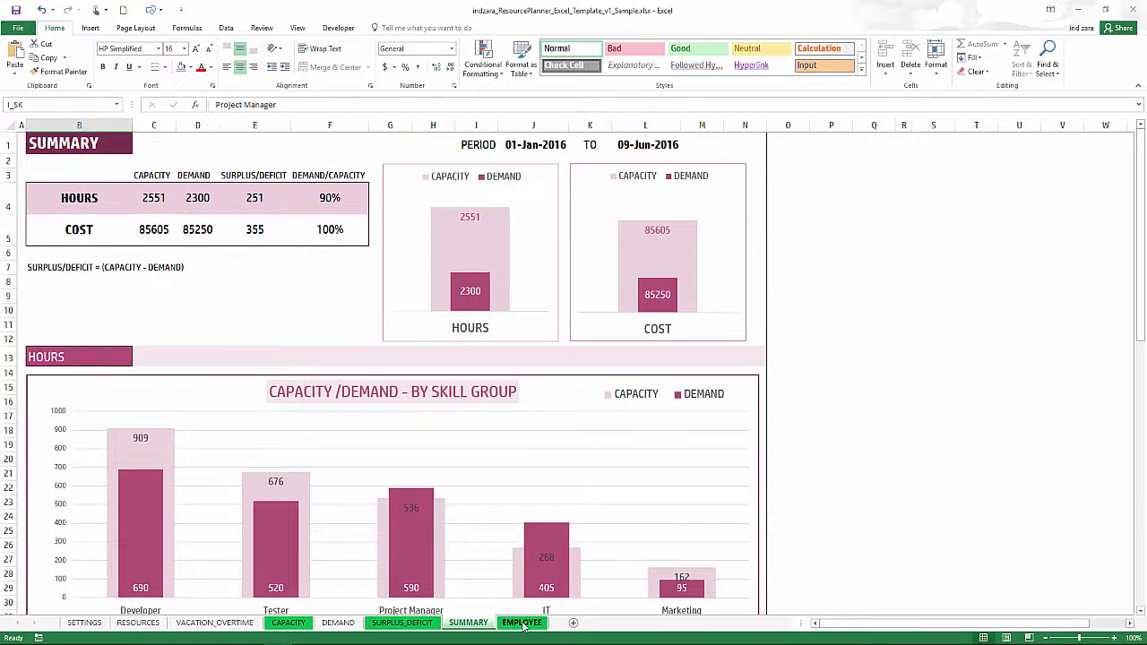
Step: Open the EMPLOYEE sheet and show the employee report for Employee 1
{"action": "left_click", "coordinate": [523, 622]}
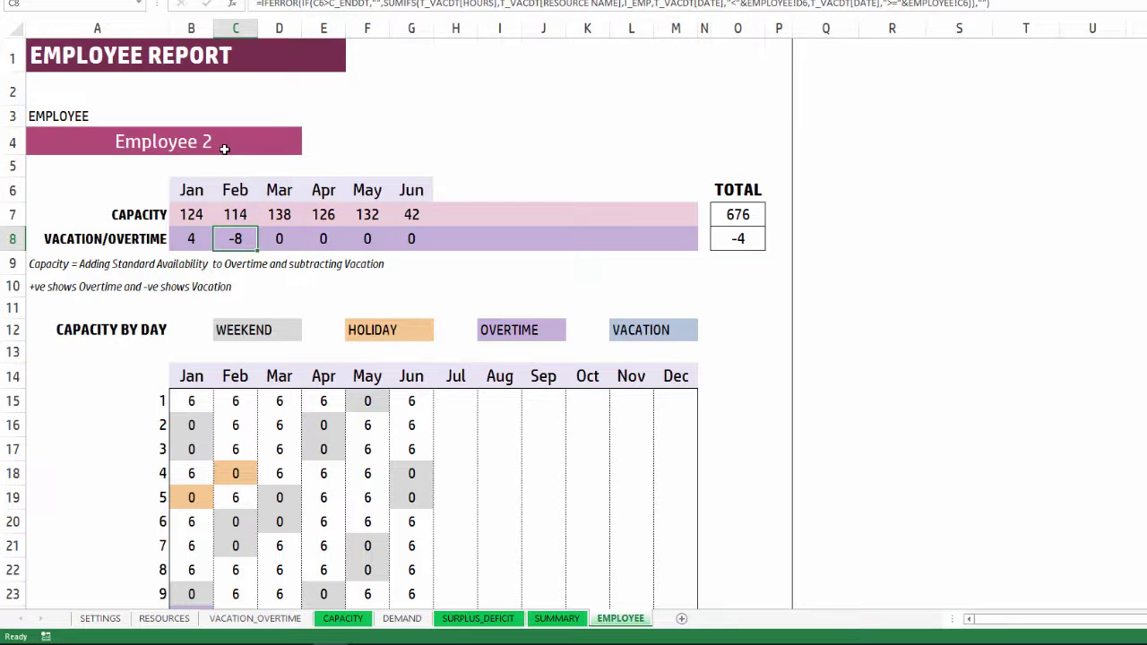
{"action": "left_click", "coordinate": [223, 148]}
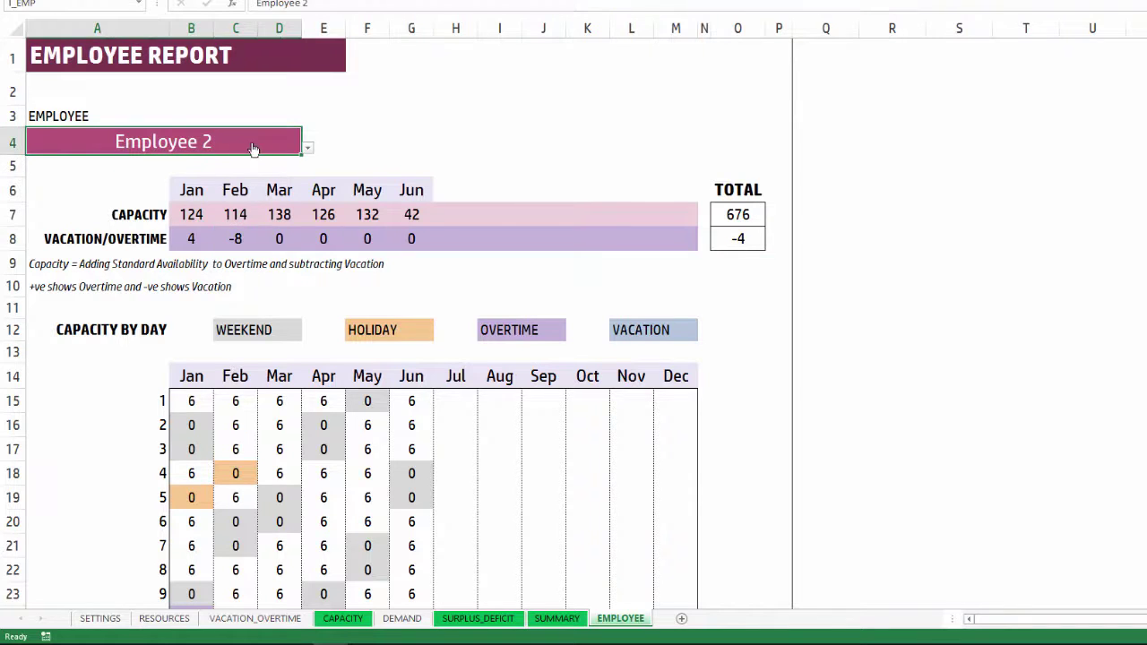
{"action": "left_click", "coordinate": [308, 147]}
{"action": "left_click", "coordinate": [269, 159]}
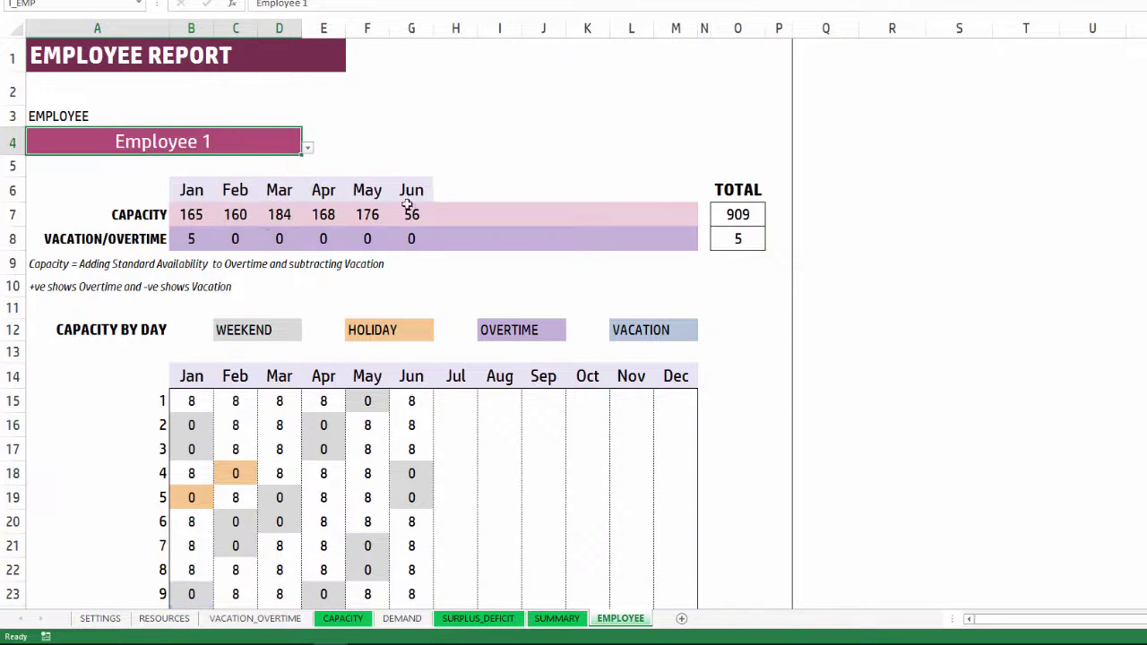
Step: Switch the employee report to Employee 2
{"action": "left_click", "coordinate": [308, 147]}
{"action": "left_click", "coordinate": [291, 174]}
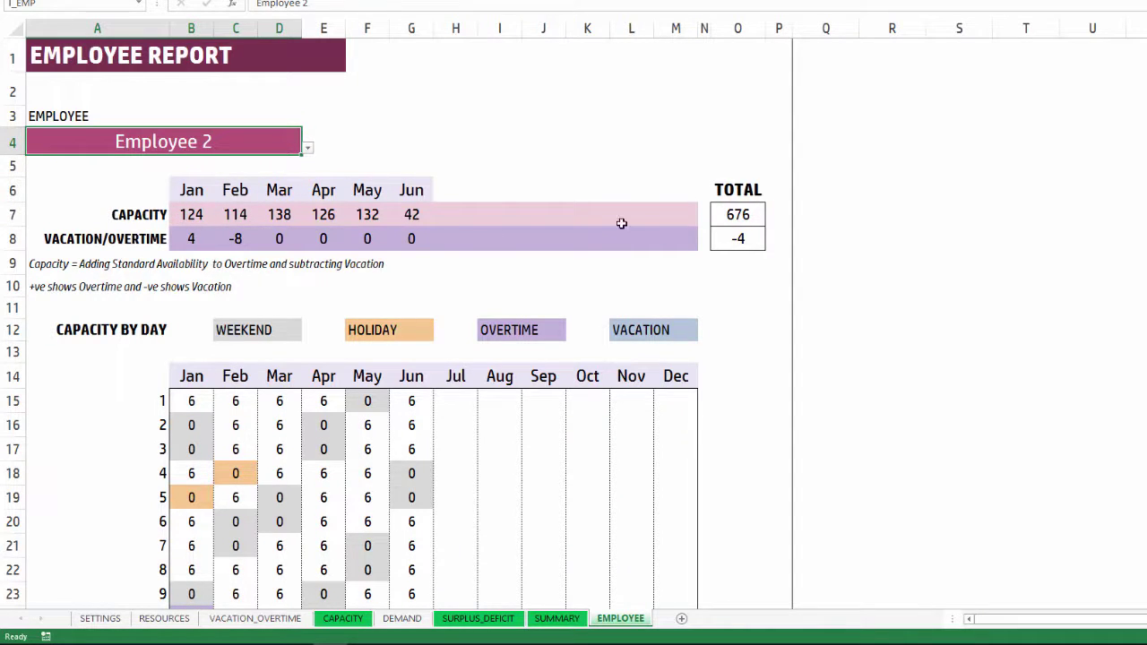
{"action": "left_click", "coordinate": [655, 164]}
Step: Examine the weekend and holiday shading in Employee 2's capacity-by-day calendar
{"action": "scroll", "coordinate": [658, 163], "scroll_direction": "down", "scroll_amount": 1}
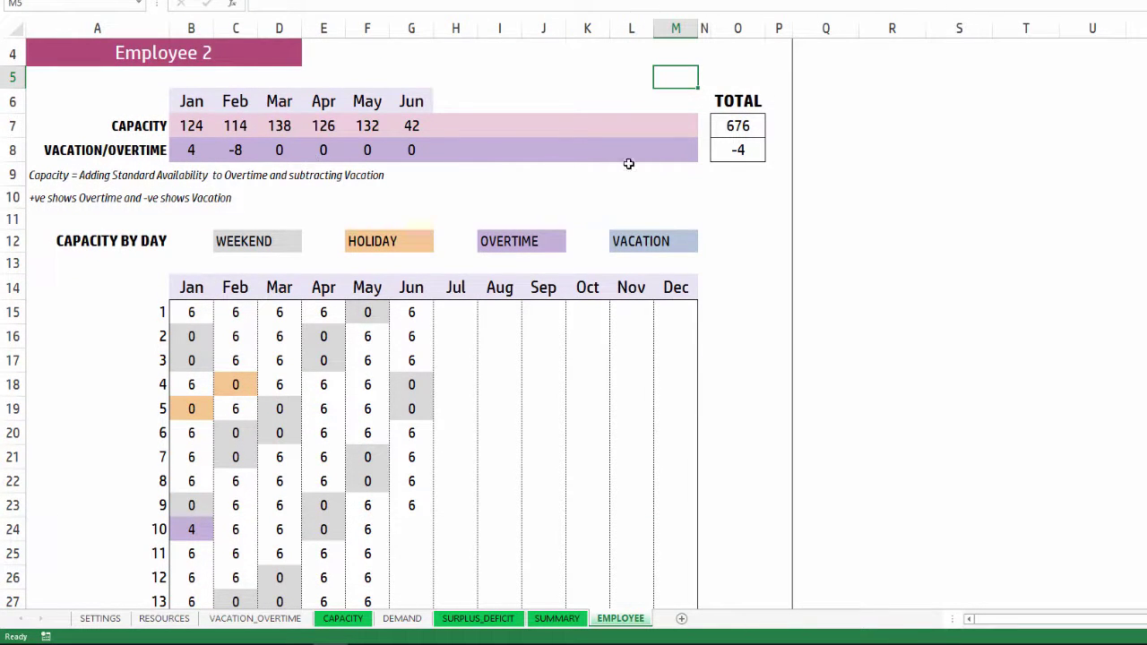
{"action": "scroll", "coordinate": [695, 211], "scroll_direction": "down", "scroll_amount": 2}
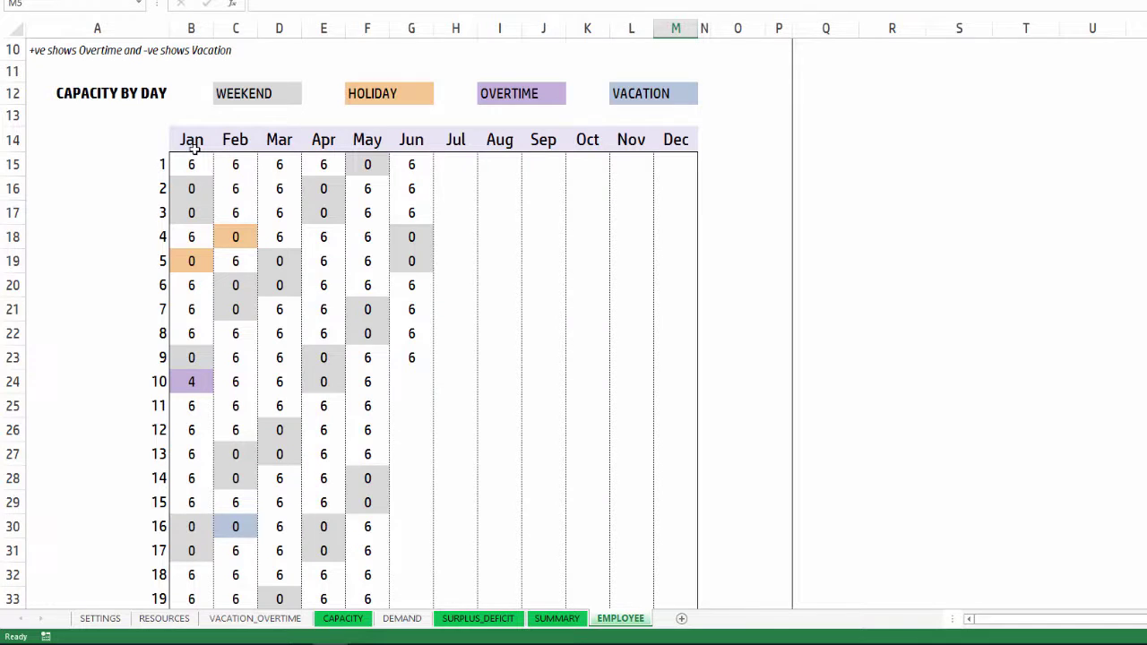
{"action": "scroll", "coordinate": [199, 212], "scroll_direction": "down", "scroll_amount": 1}
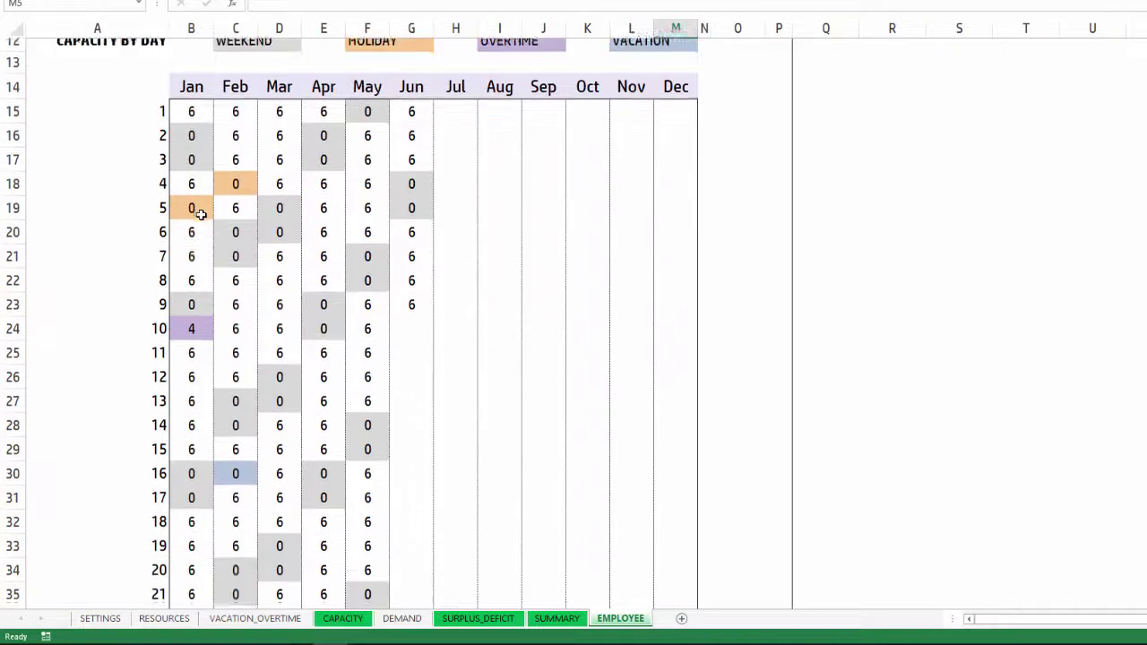
{"action": "scroll", "coordinate": [201, 212], "scroll_direction": "up", "scroll_amount": 1}
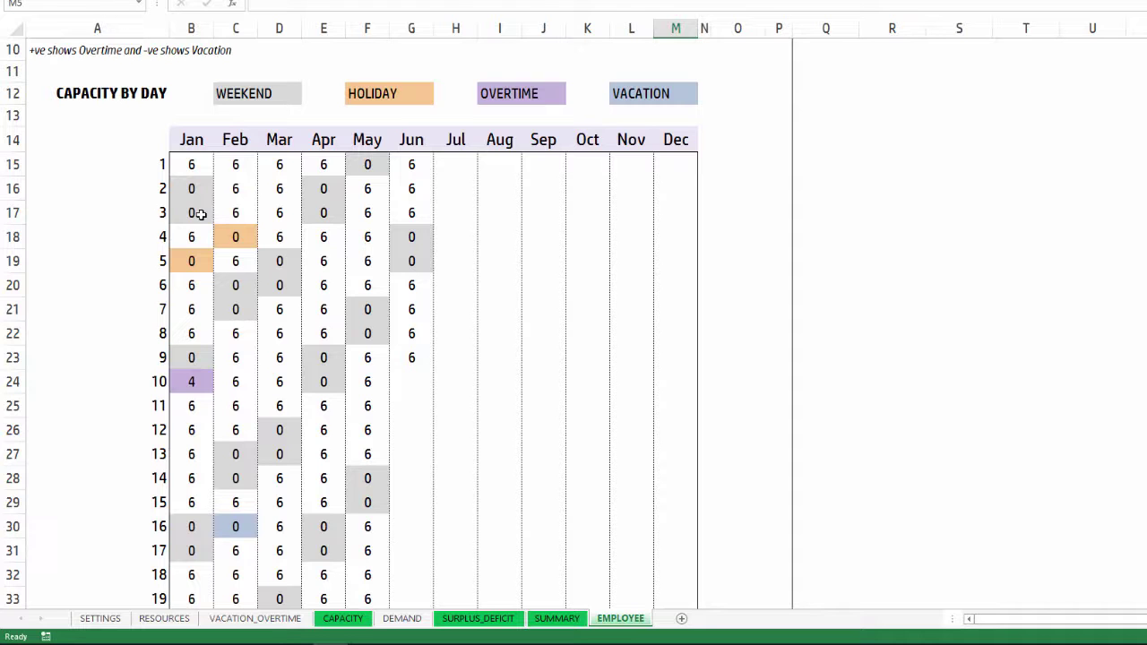
{"action": "scroll", "coordinate": [199, 213], "scroll_direction": "down", "scroll_amount": 1}
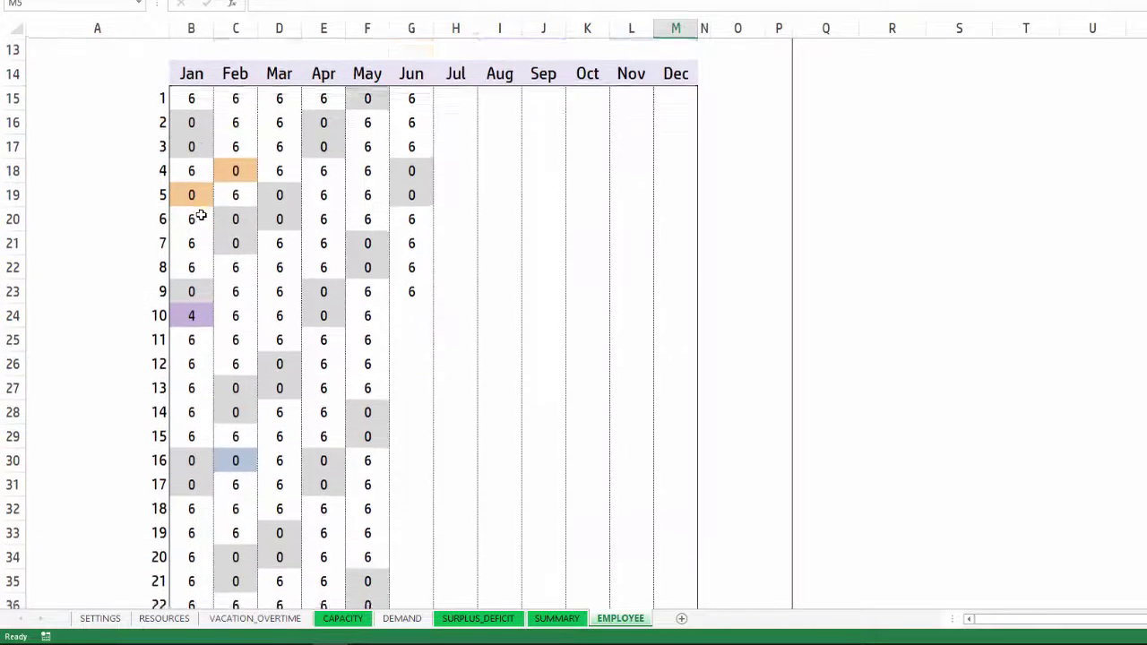
{"action": "scroll", "coordinate": [186, 215], "scroll_direction": "up", "scroll_amount": 1}
Step: Check the overtime on 10 January and the vacation on 16 February in the daily calendar, comparing them with the monthly rows
{"action": "left_click", "coordinate": [196, 382]}
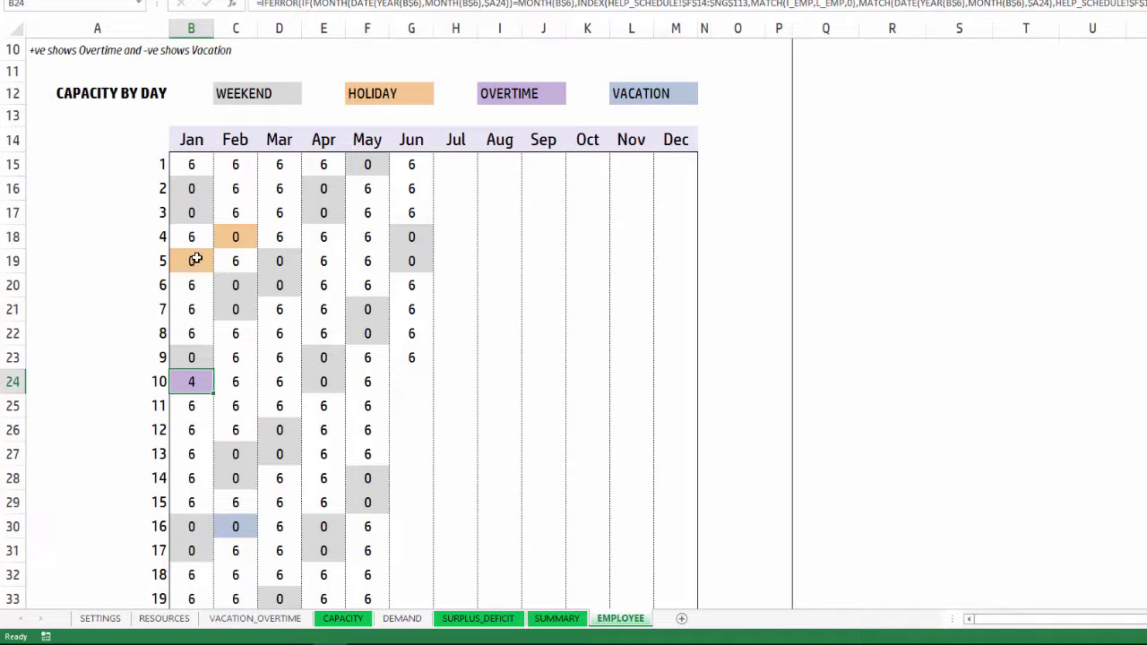
{"action": "scroll", "coordinate": [269, 358], "scroll_direction": "down", "scroll_amount": 1}
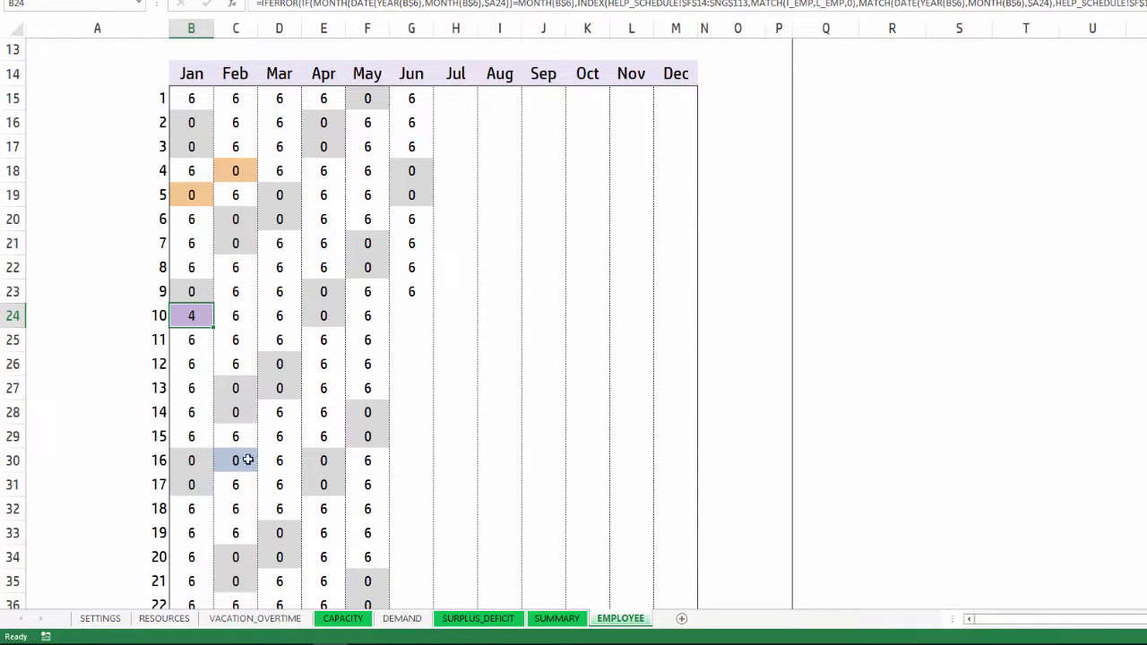
{"action": "scroll", "coordinate": [255, 439], "scroll_direction": "up", "scroll_amount": 1}
{"action": "scroll", "coordinate": [256, 439], "scroll_direction": "down", "scroll_amount": 2}
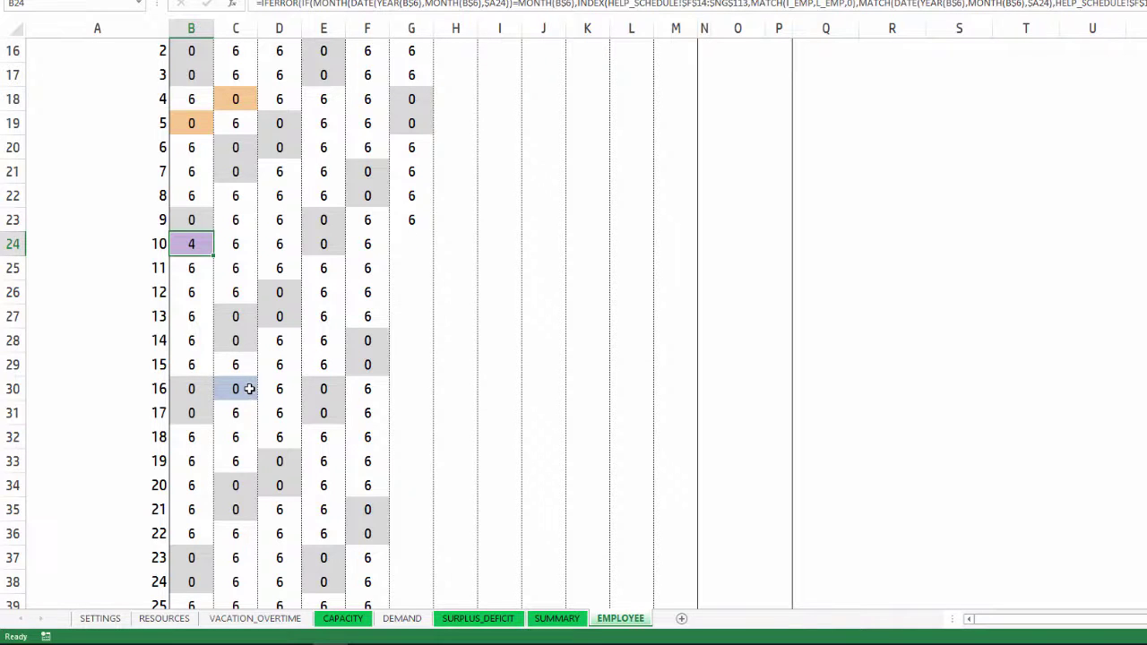
{"action": "scroll", "coordinate": [249, 392], "scroll_direction": "up", "scroll_amount": 4}
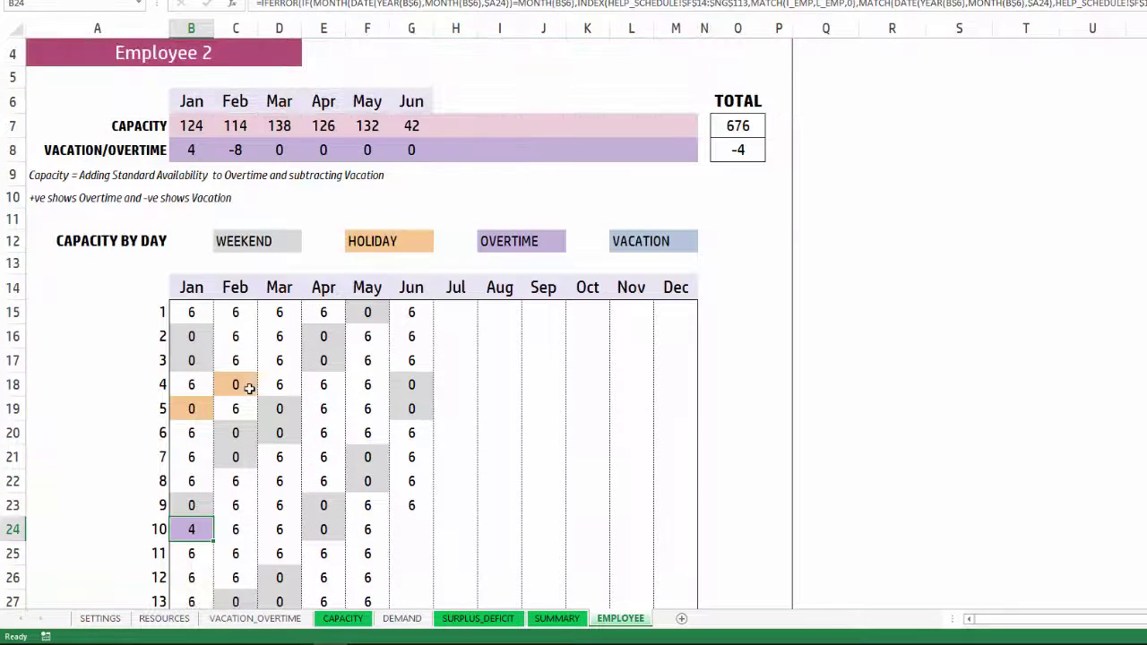
{"action": "scroll", "coordinate": [250, 386], "scroll_direction": "down", "scroll_amount": 2}
{"action": "scroll", "coordinate": [250, 387], "scroll_direction": "up", "scroll_amount": 3}
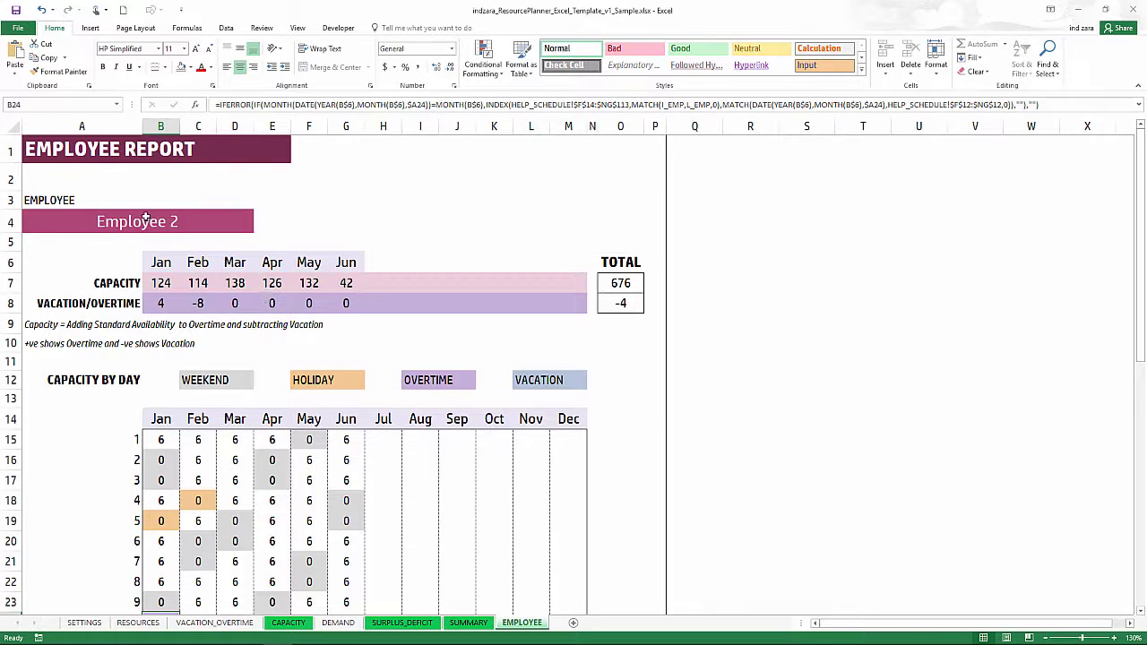
Step: Check the print preview of the employee report and return to the sheet without printing
{"action": "left_click", "coordinate": [25, 29]}
{"action": "left_click", "coordinate": [32, 190]}
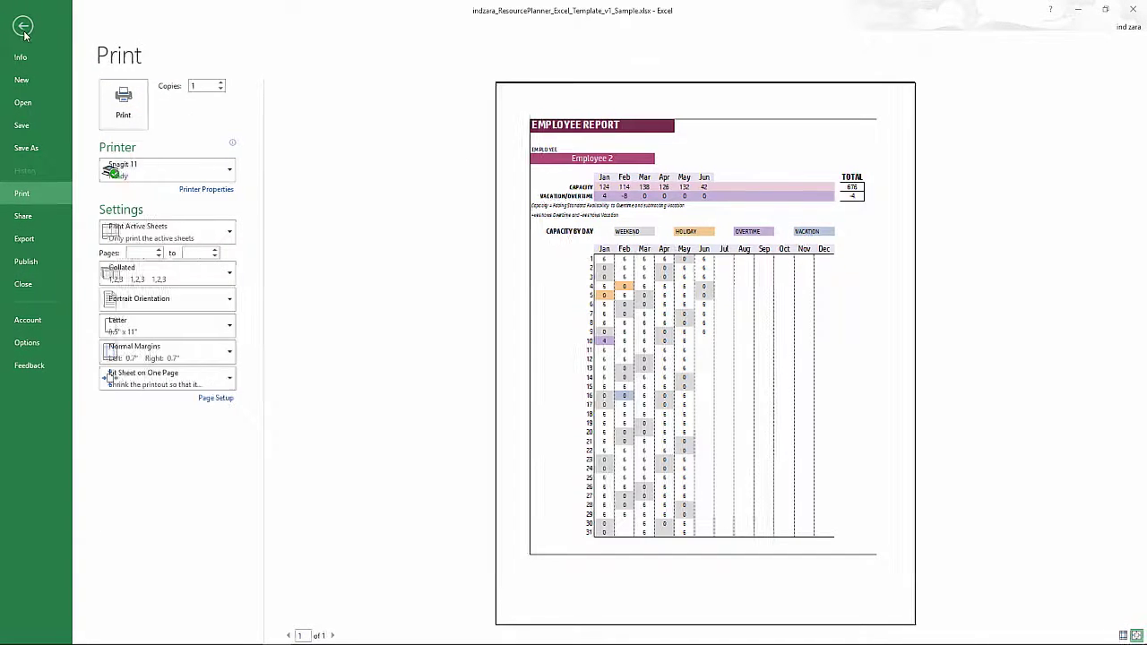
{"action": "key", "text": "Escape"}
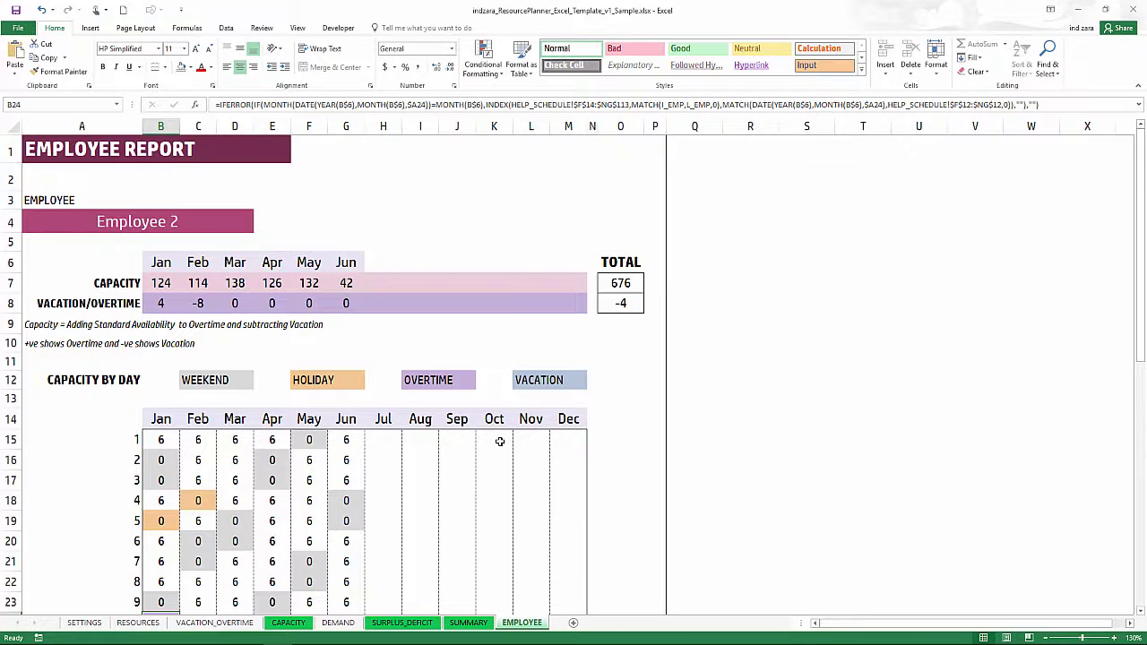